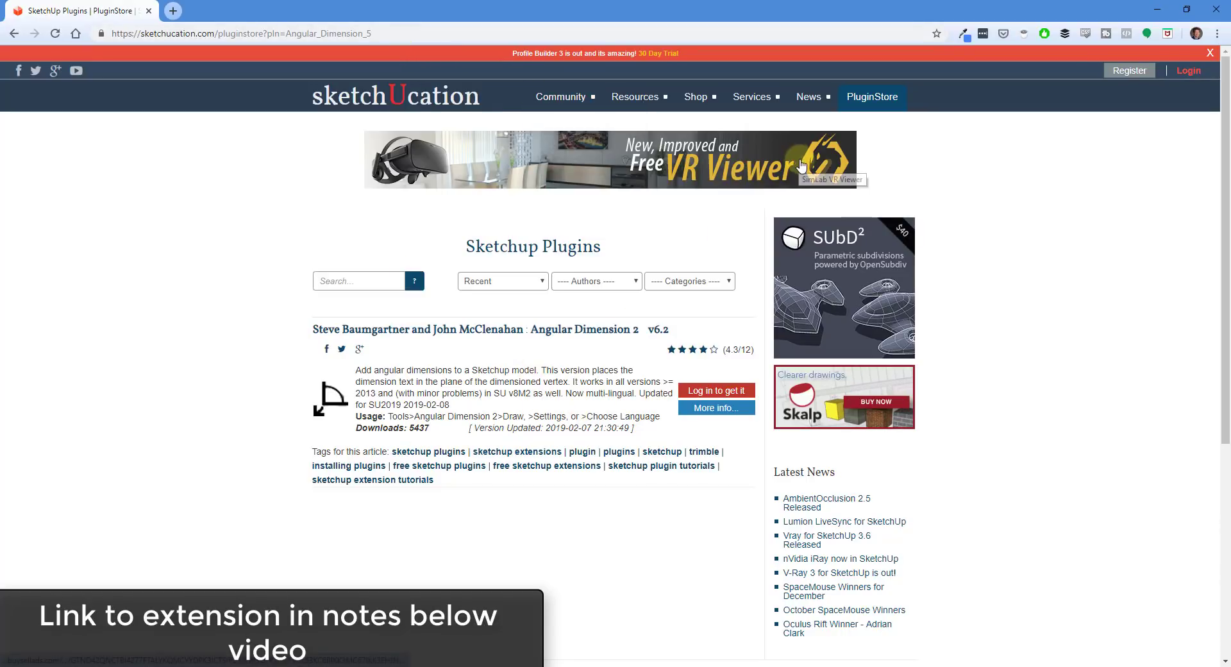
# Minimize the SketchUcation PluginStore browser to bring the SketchUp model back
pyautogui.click(1155, 12)
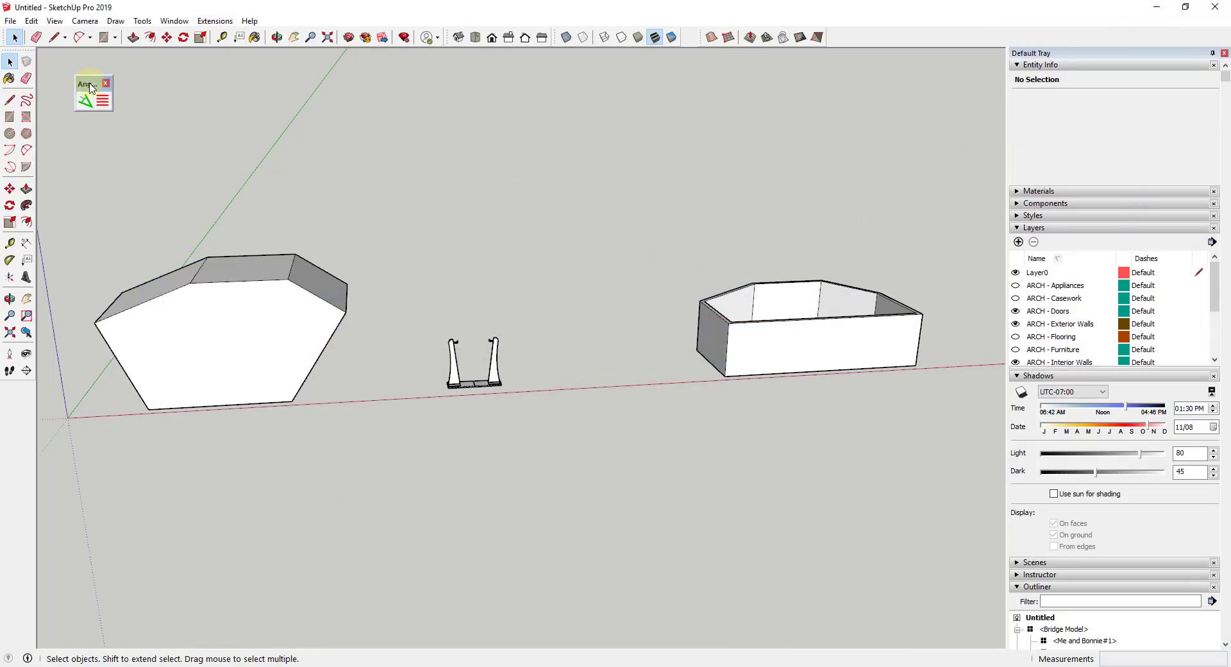
pyautogui.click(214, 20)
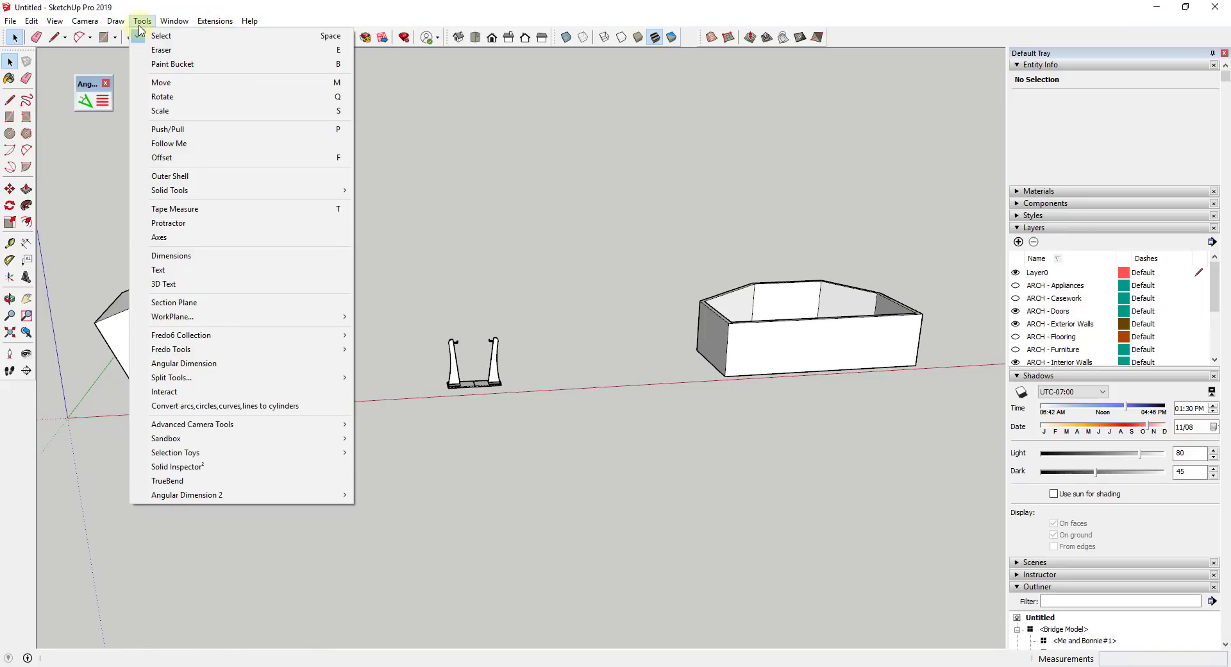
pyautogui.moveTo(226, 499)
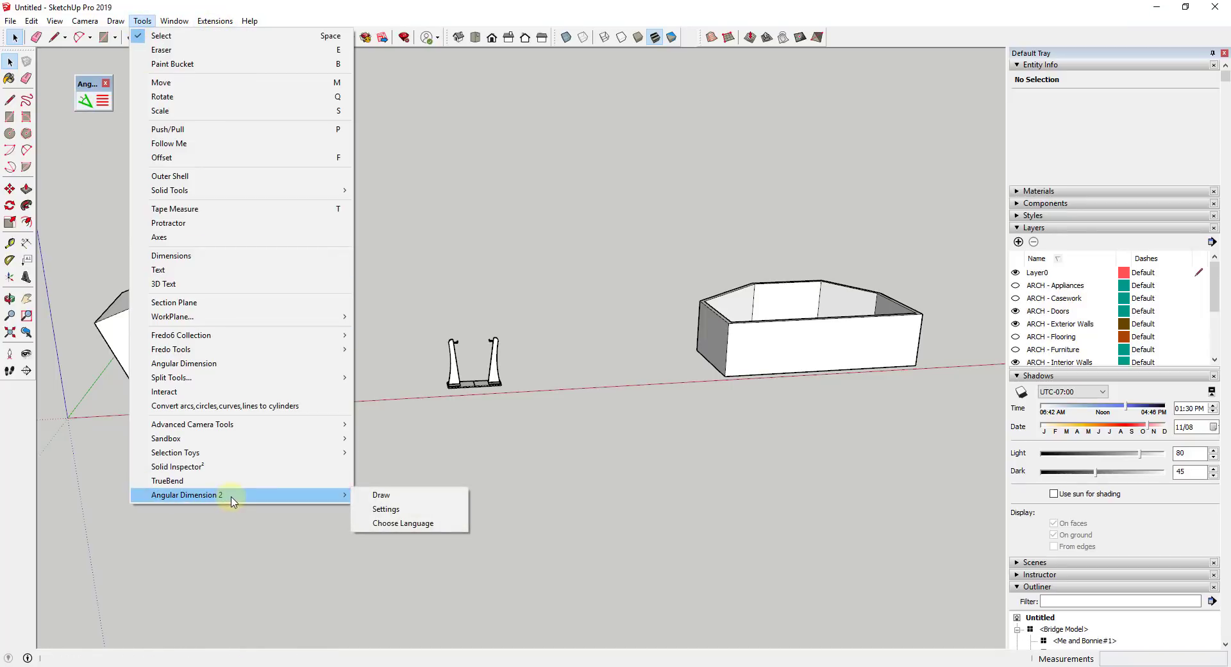
pyautogui.click(410, 523)
pyautogui.click(643, 332)
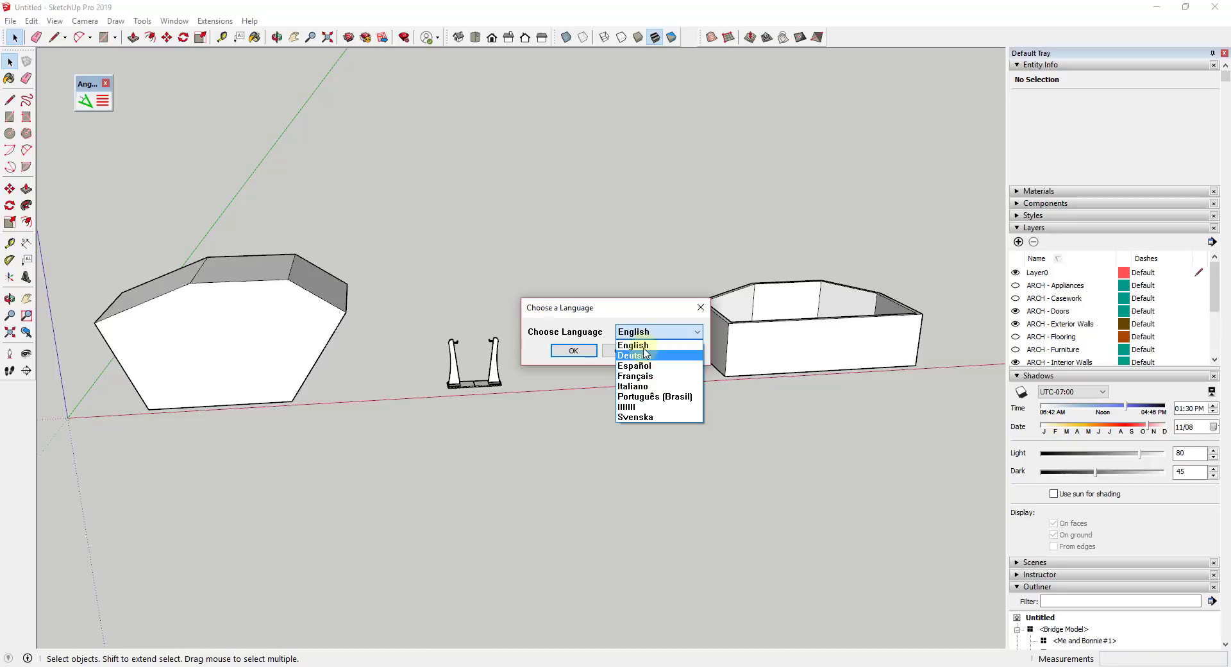
pyautogui.click(643, 335)
pyautogui.click(625, 350)
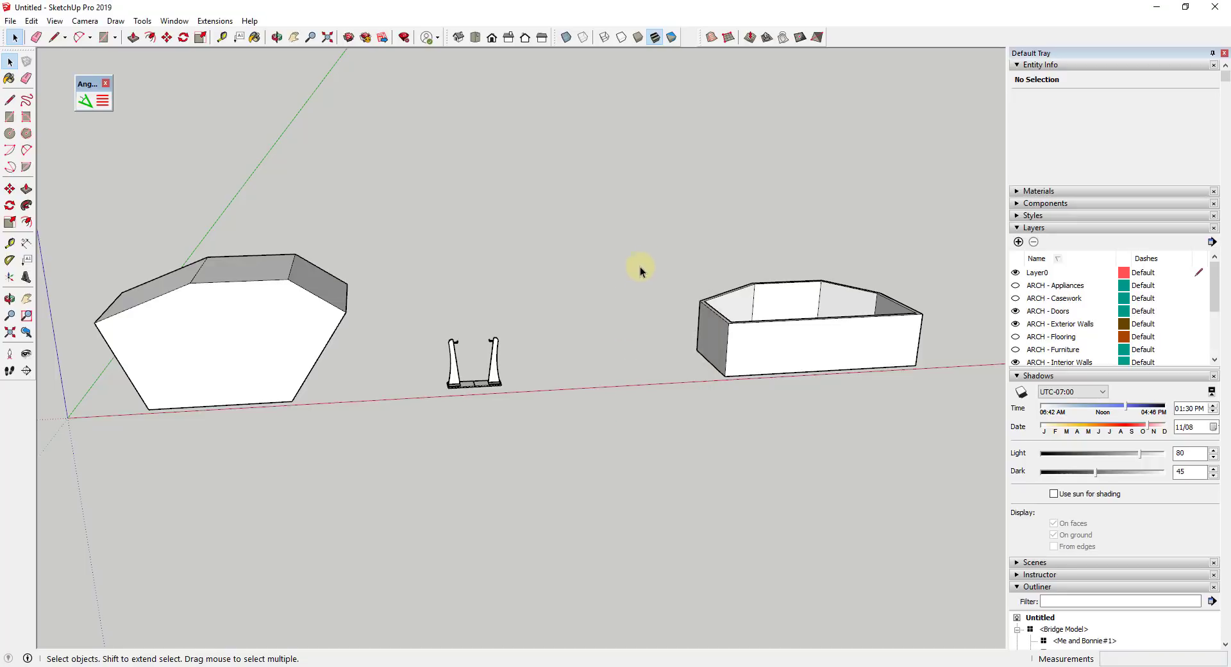
# Zoom to the hexagonal wall and add a Protractor guide along its base, about 113.0°
pyautogui.moveTo(640, 266); pyautogui.dragTo(533, 274, button='middle')
pyautogui.scroll(4, 236, 309)
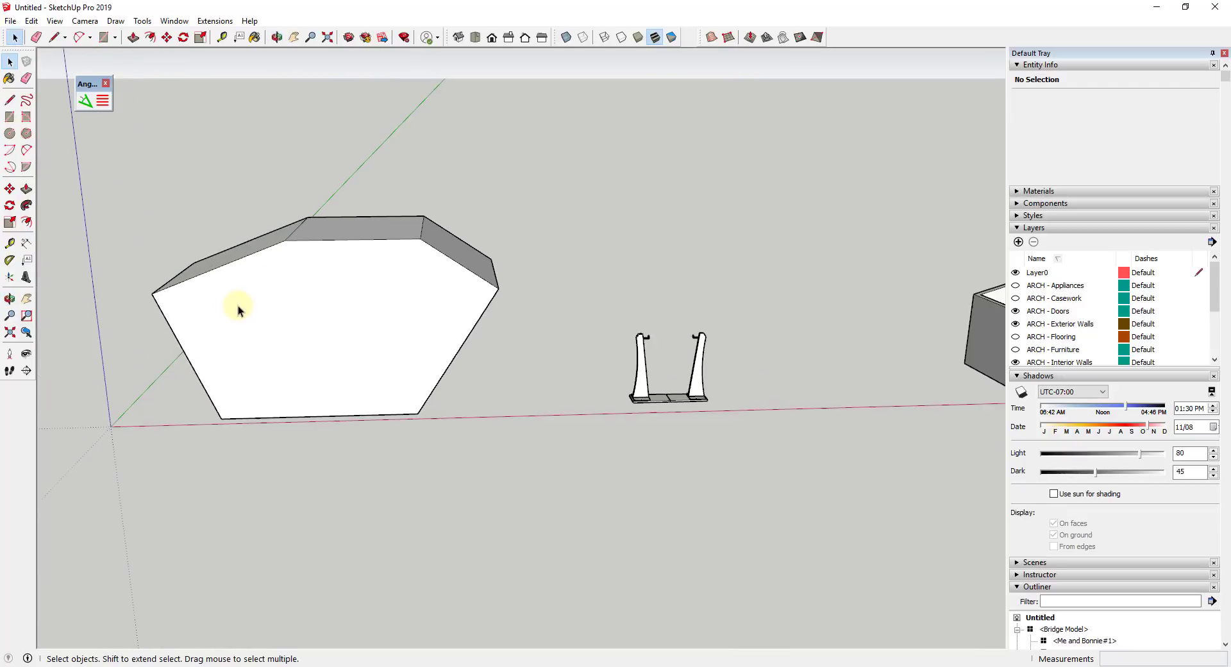
pyautogui.scroll(2, 214, 308)
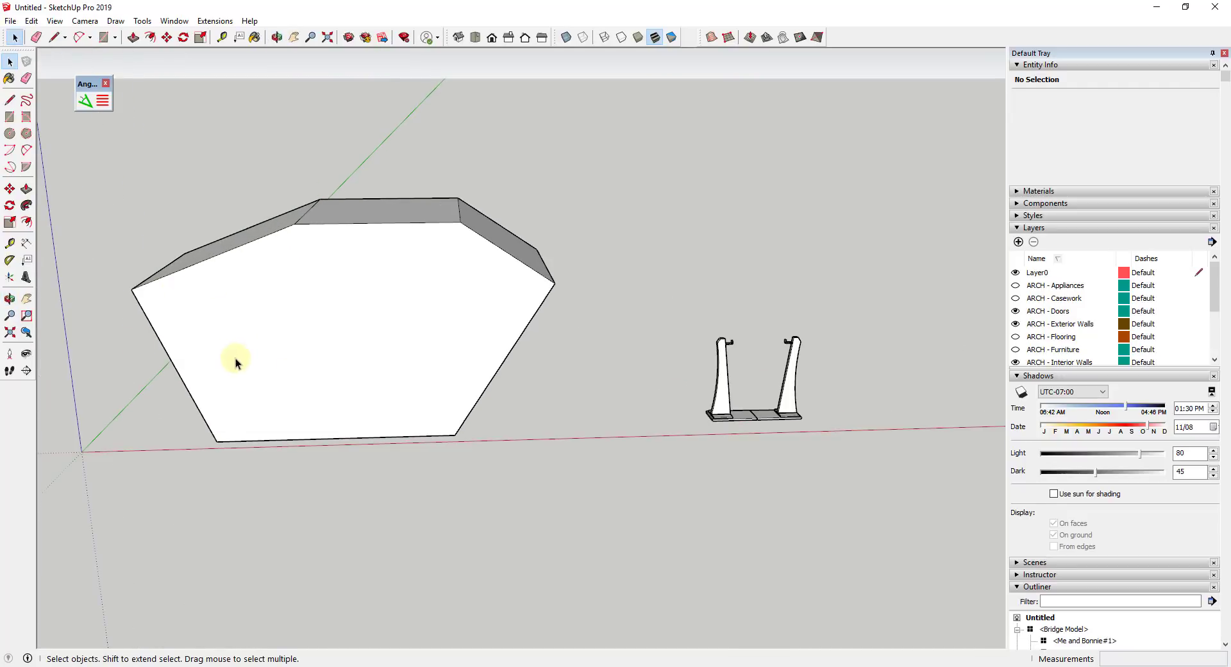
pyautogui.scroll(2, 243, 442)
pyautogui.scroll(-1, 275, 333)
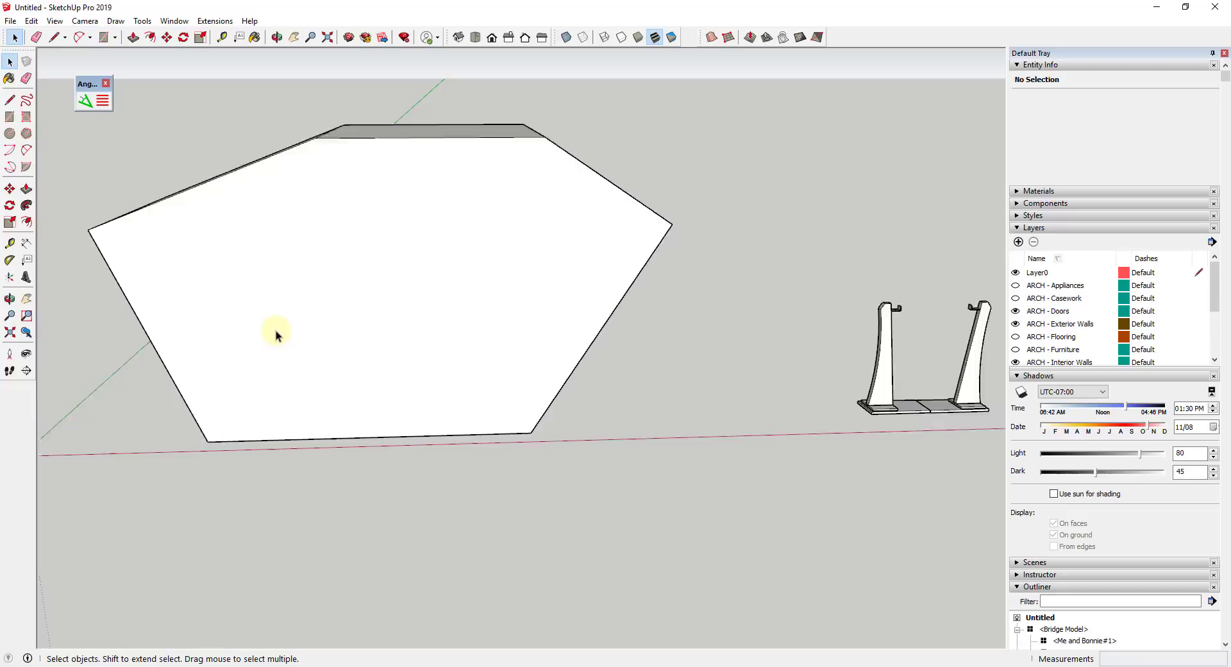
pyautogui.scroll(2, 242, 268)
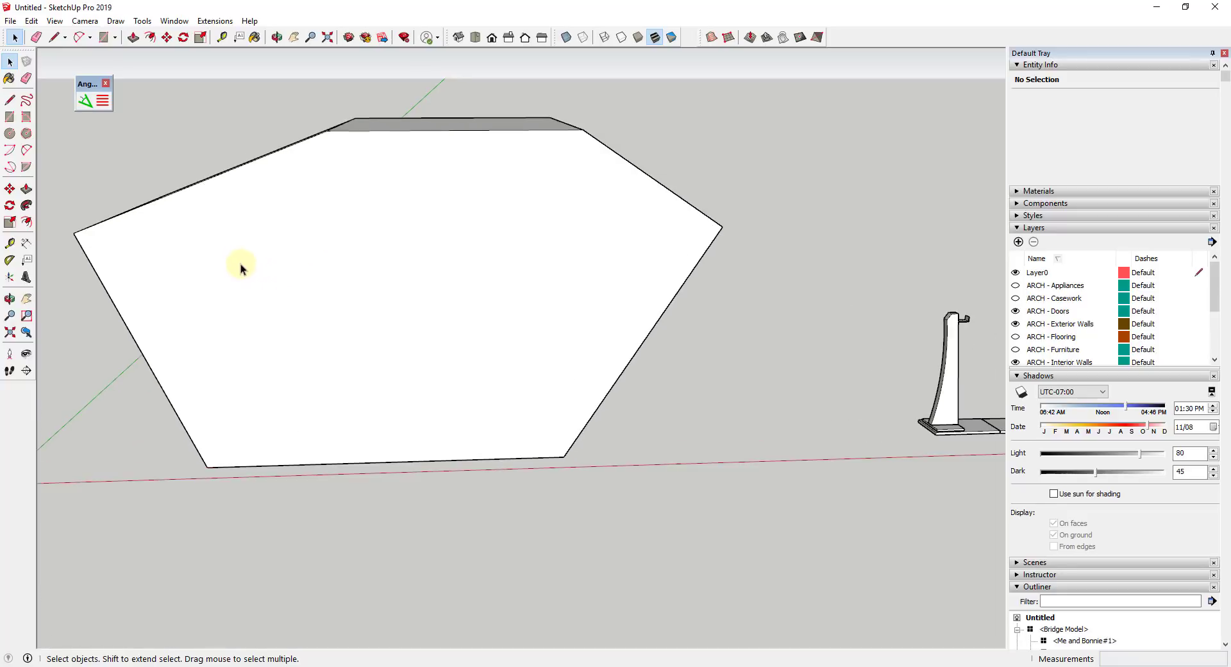
pyautogui.click(8, 263)
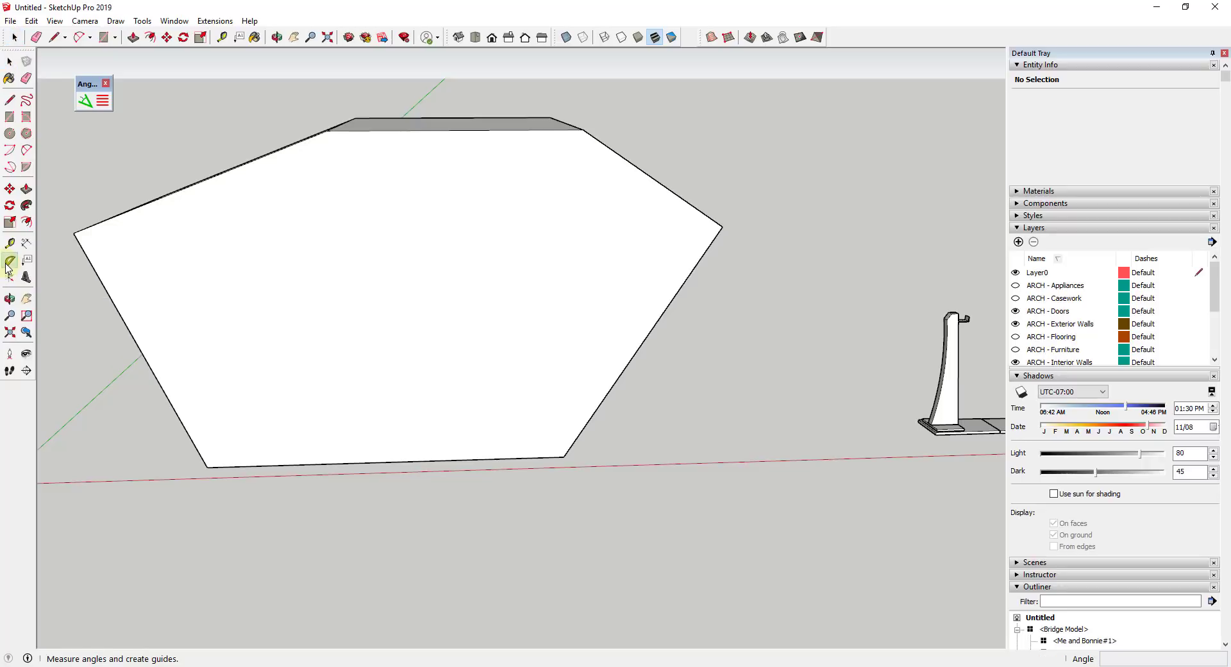
pyautogui.click(207, 467)
pyautogui.click(176, 413)
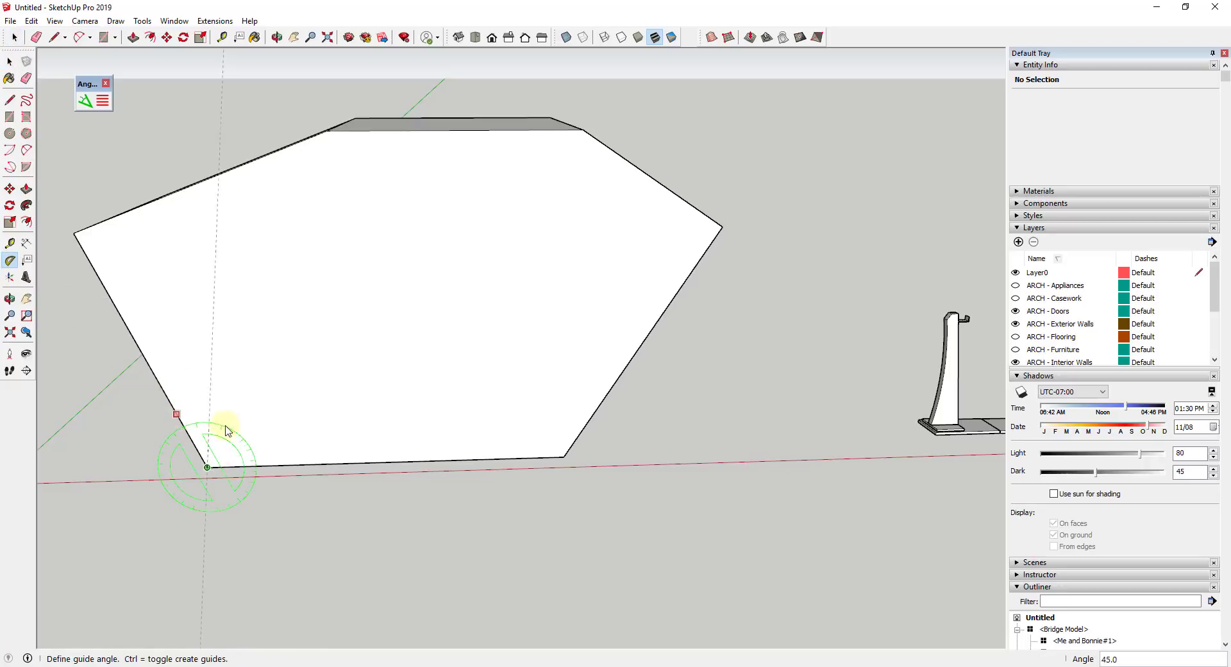
pyautogui.click(269, 467)
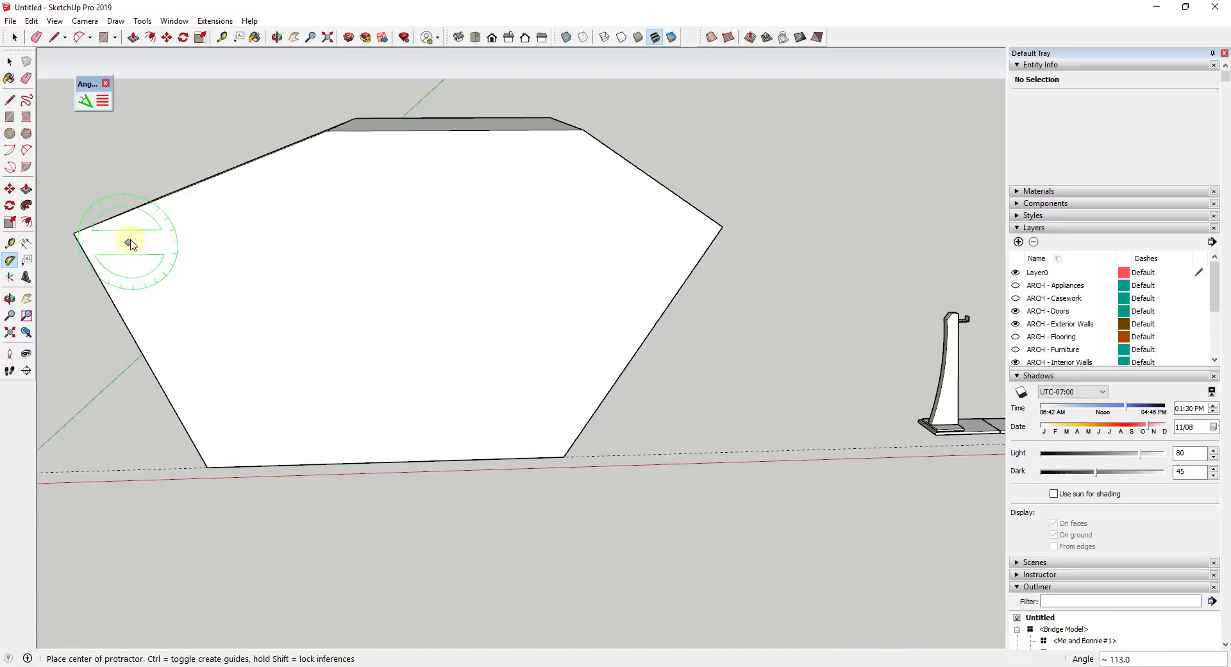
# Dimension the wall's top edge, face and lower-right edge: 6' 6 1/2", 2' 3 11/16", 7' 9 1/8"
pyautogui.click(26, 243)
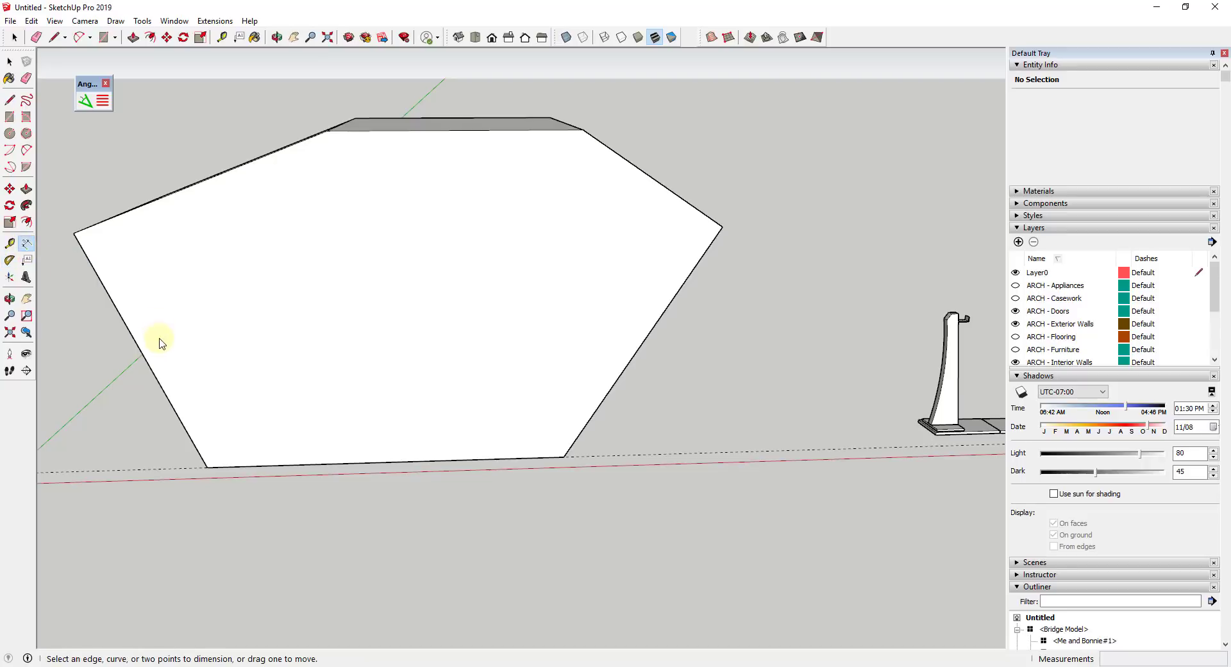
pyautogui.click(466, 131)
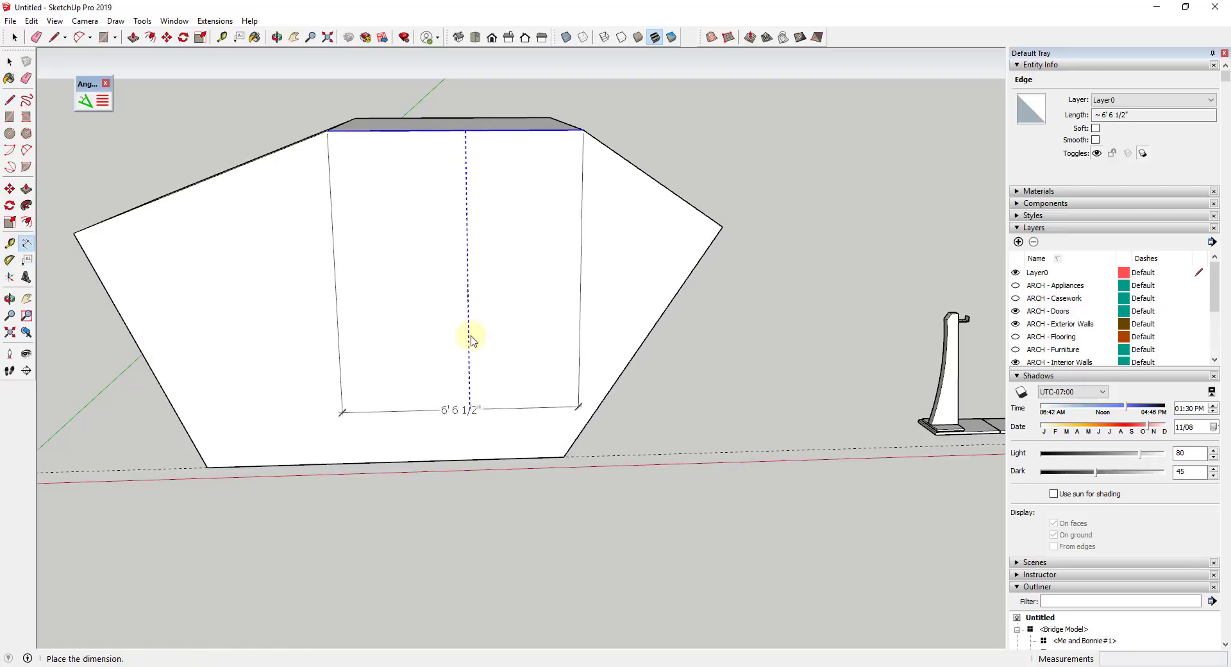
pyautogui.click(480, 221)
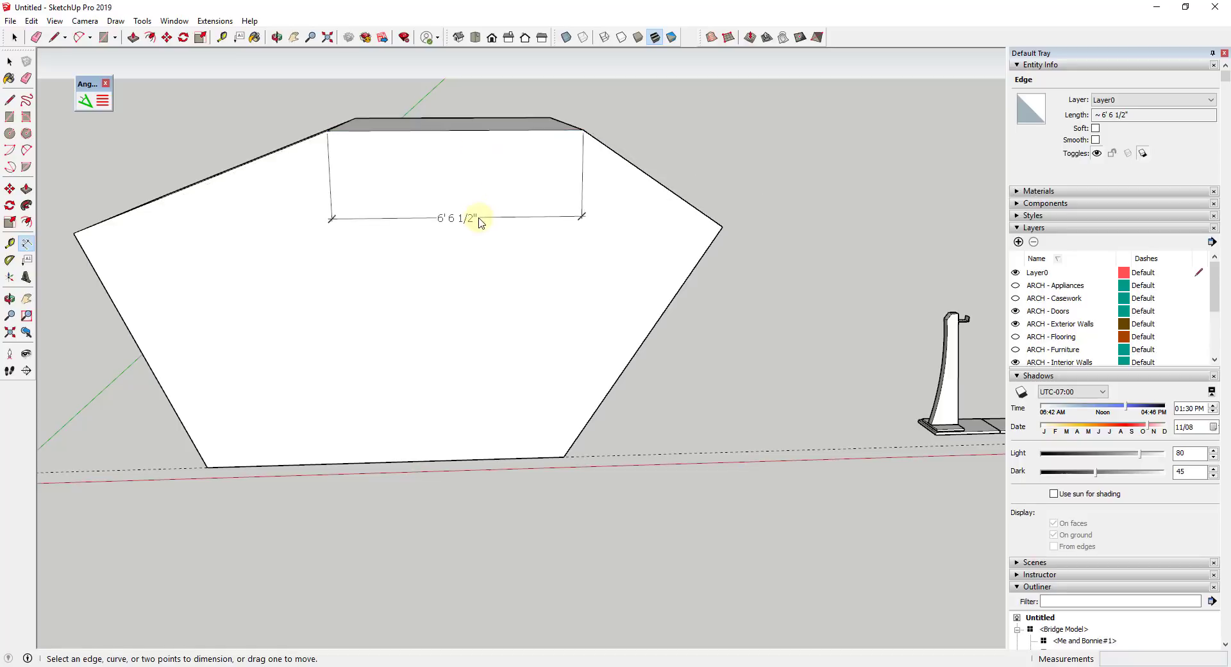
pyautogui.click(653, 178)
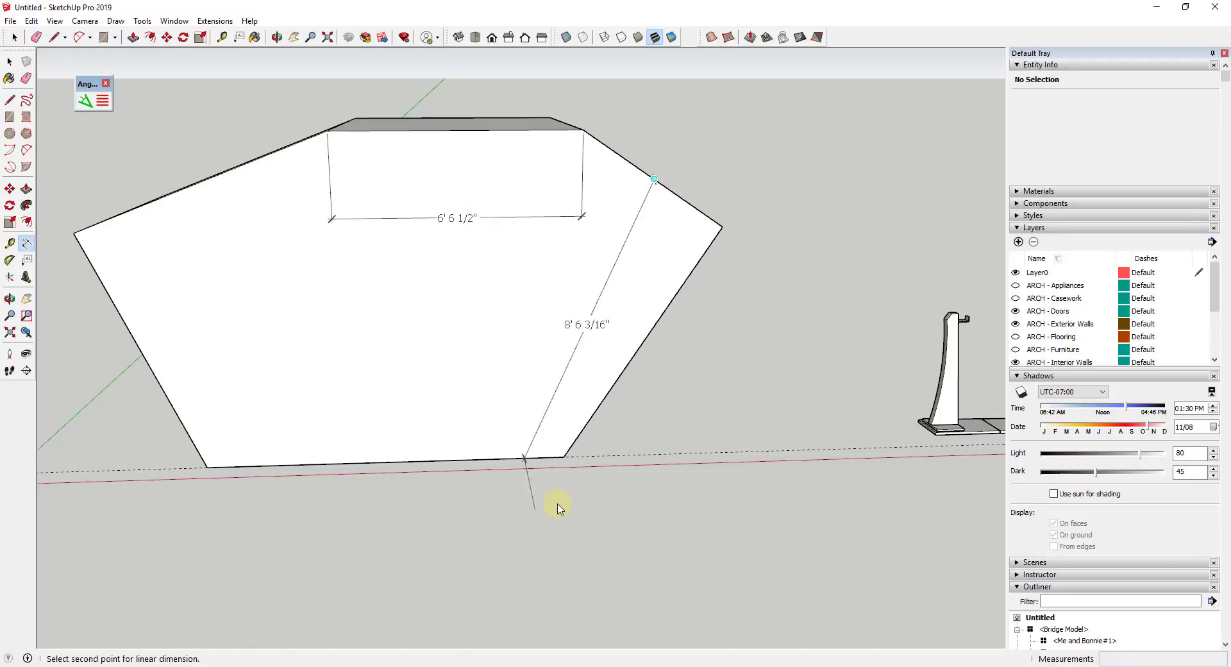
pyautogui.click(563, 456)
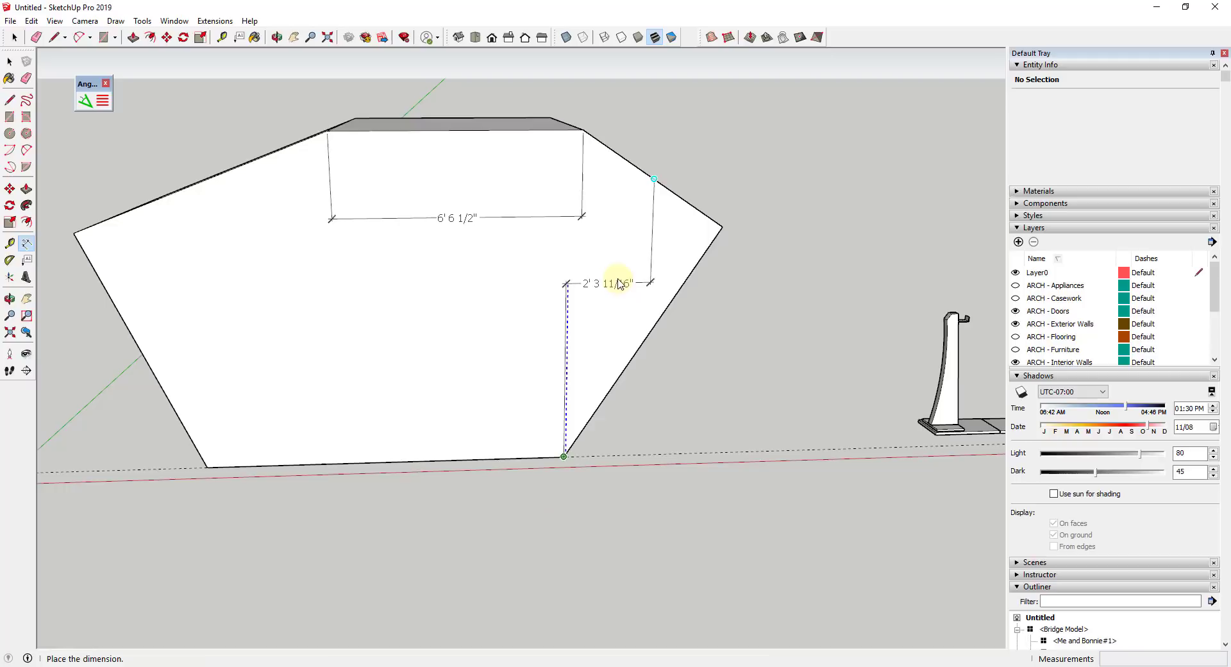
pyautogui.click(619, 276)
pyautogui.click(660, 319)
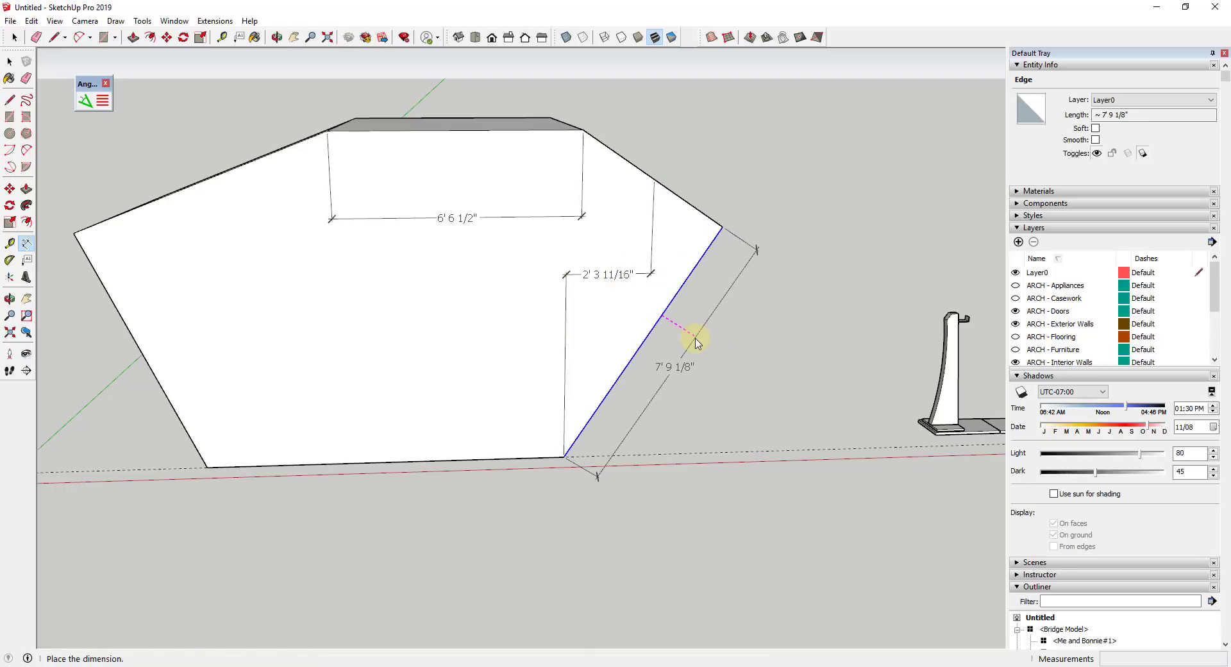
pyautogui.click(697, 342)
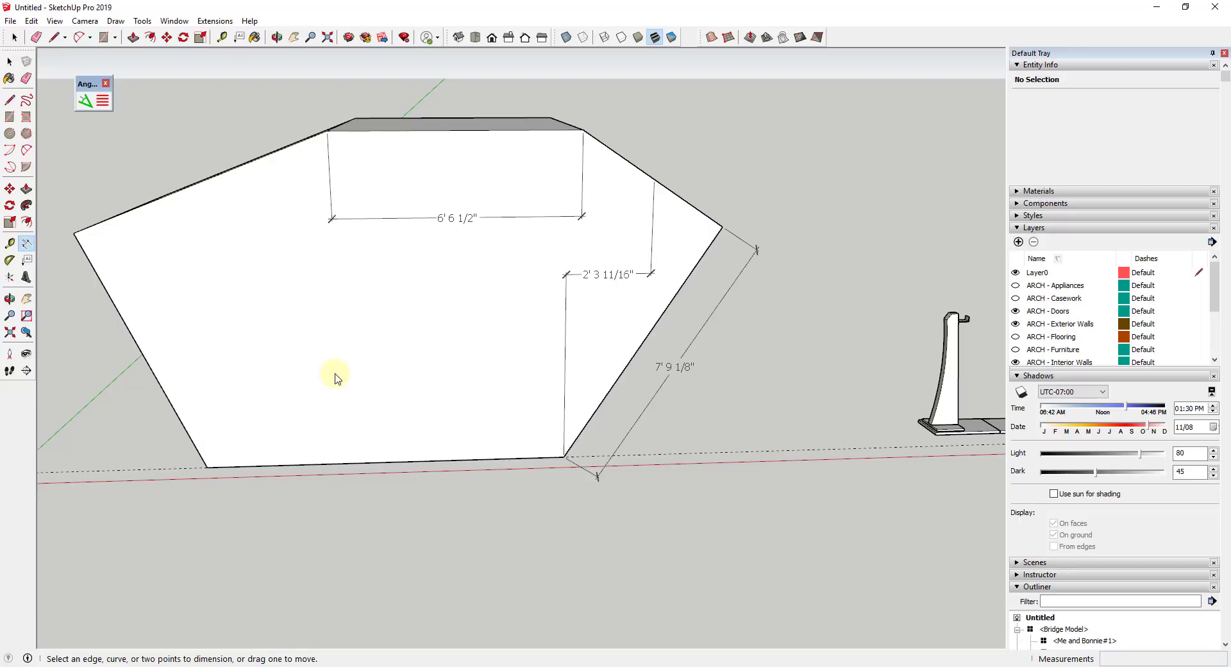
# Add a 113.0° angular dimension at the hexagonal wall's bottom-left corner
pyautogui.click(87, 105)
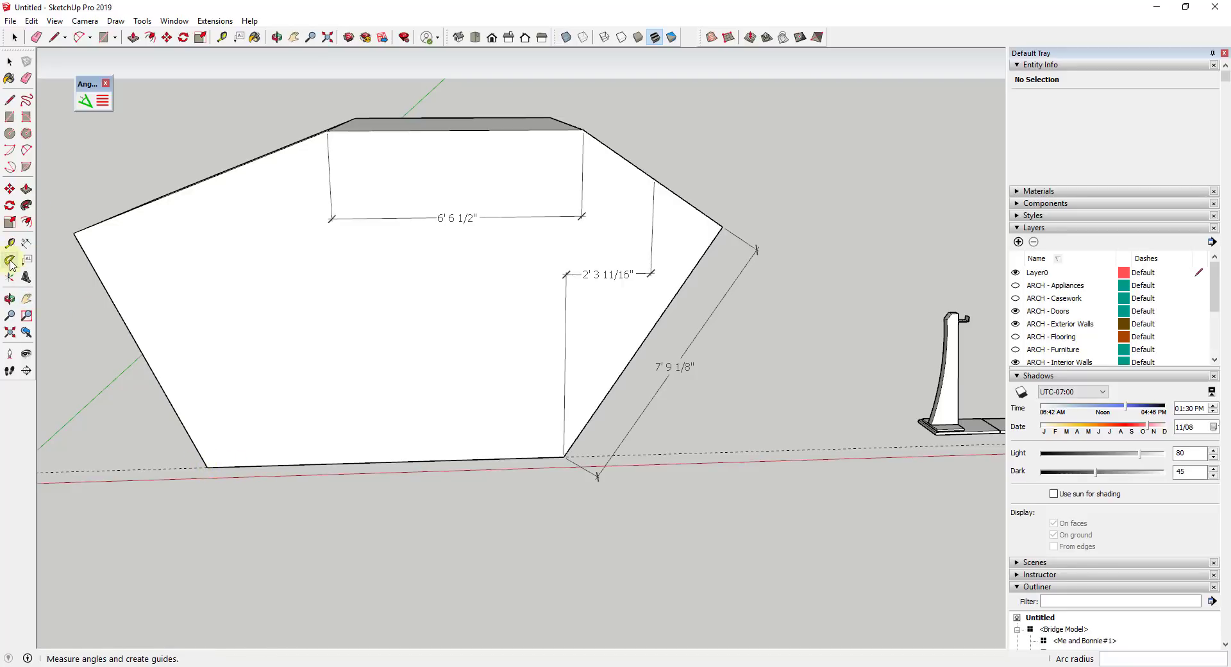
pyautogui.click(267, 464)
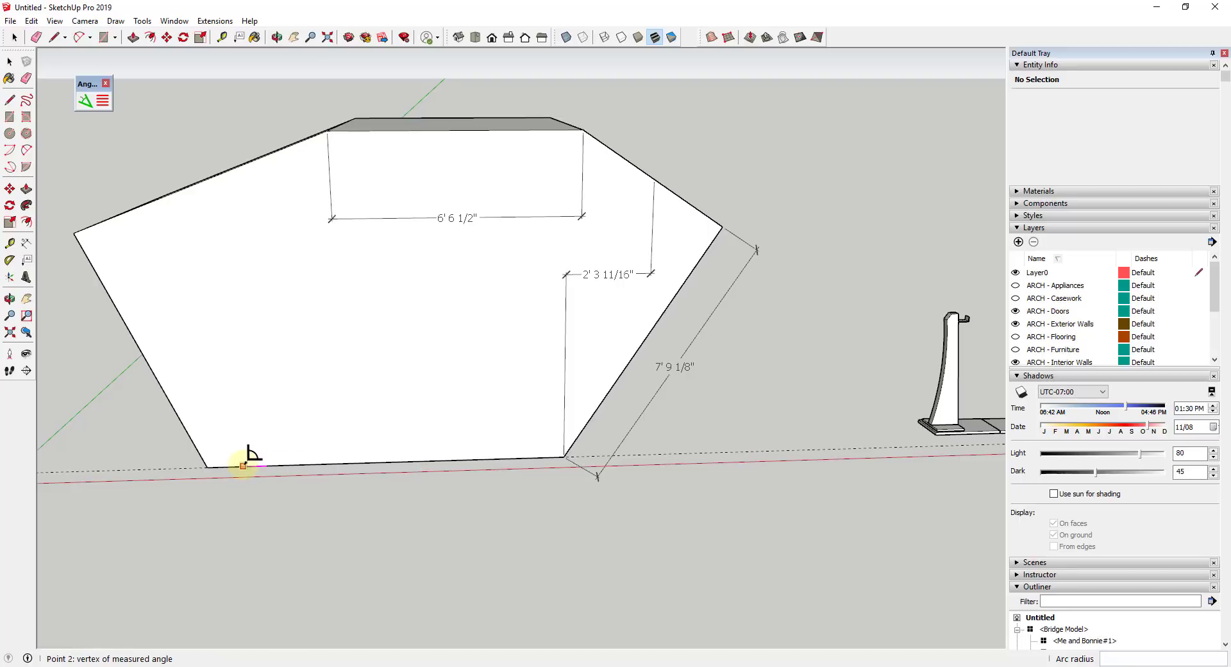
pyautogui.click(207, 466)
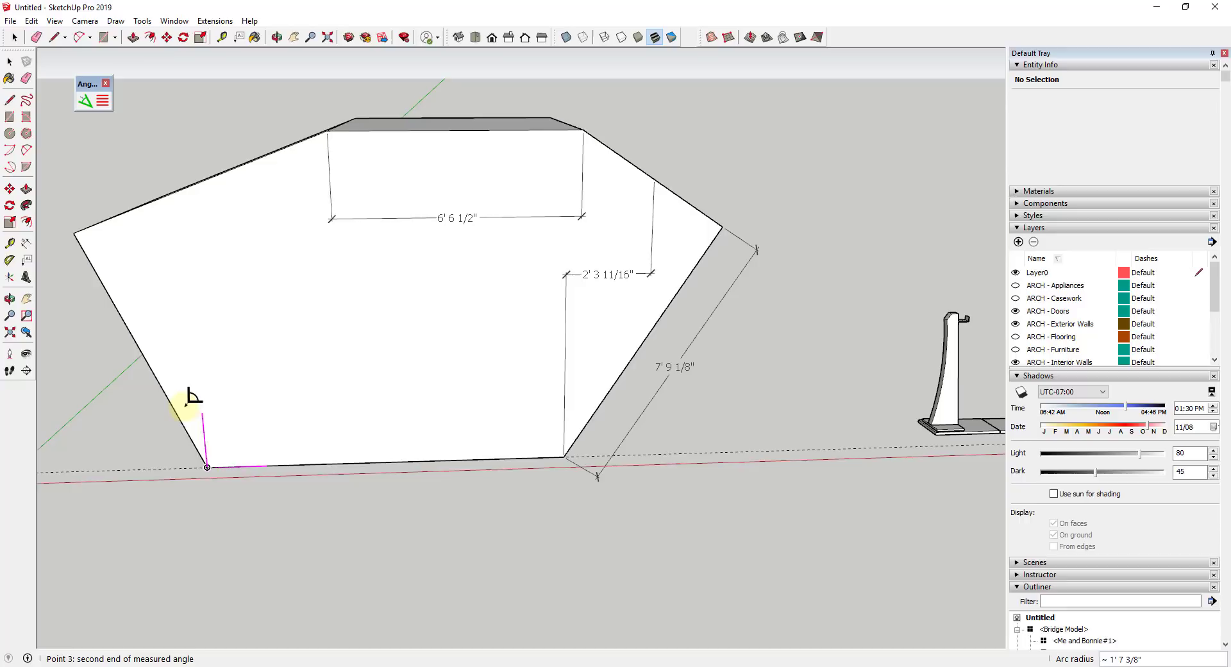
pyautogui.click(168, 396)
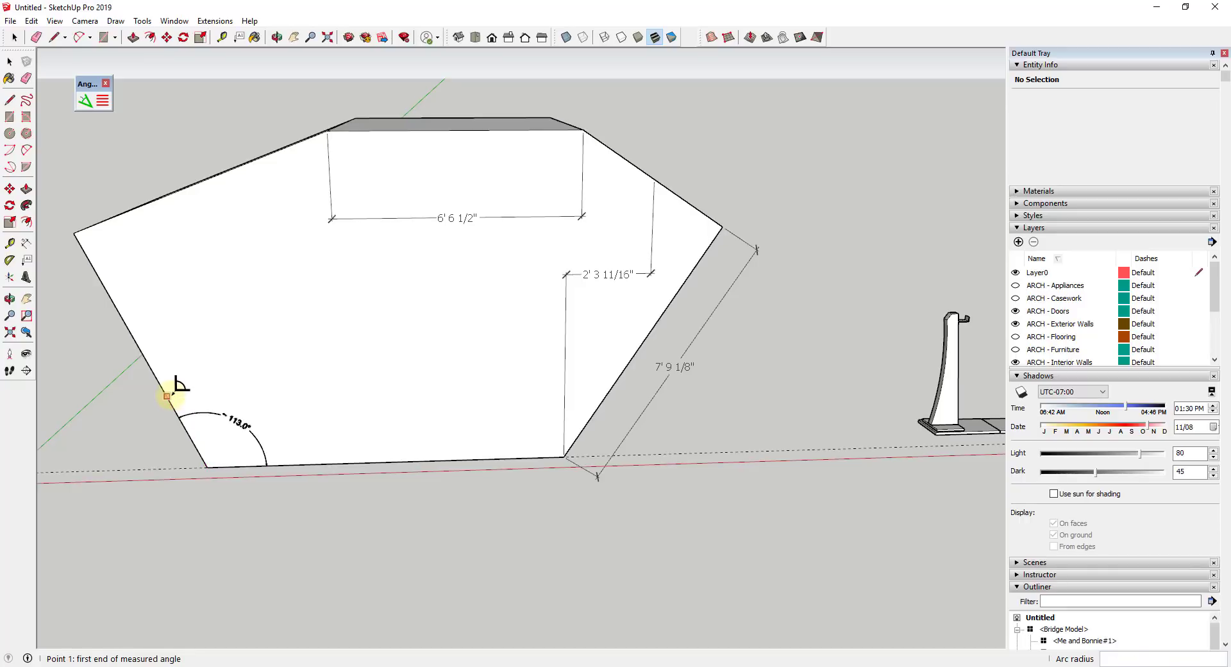
# Add a 158.9° angular dimension at the wall's upper-left top corner
pyautogui.scroll(4, 230, 419)
pyautogui.scroll(2, 212, 428)
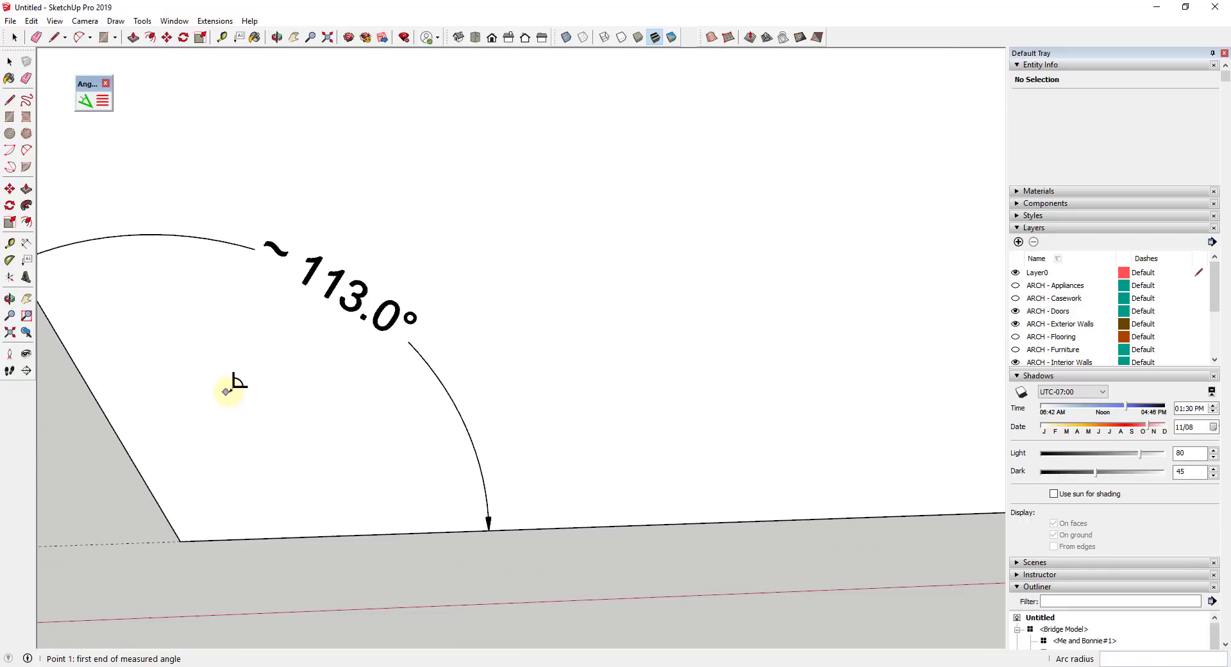
pyautogui.moveTo(233, 384); pyautogui.dragTo(397, 165, button='middle')
pyautogui.scroll(-5, 391, 356)
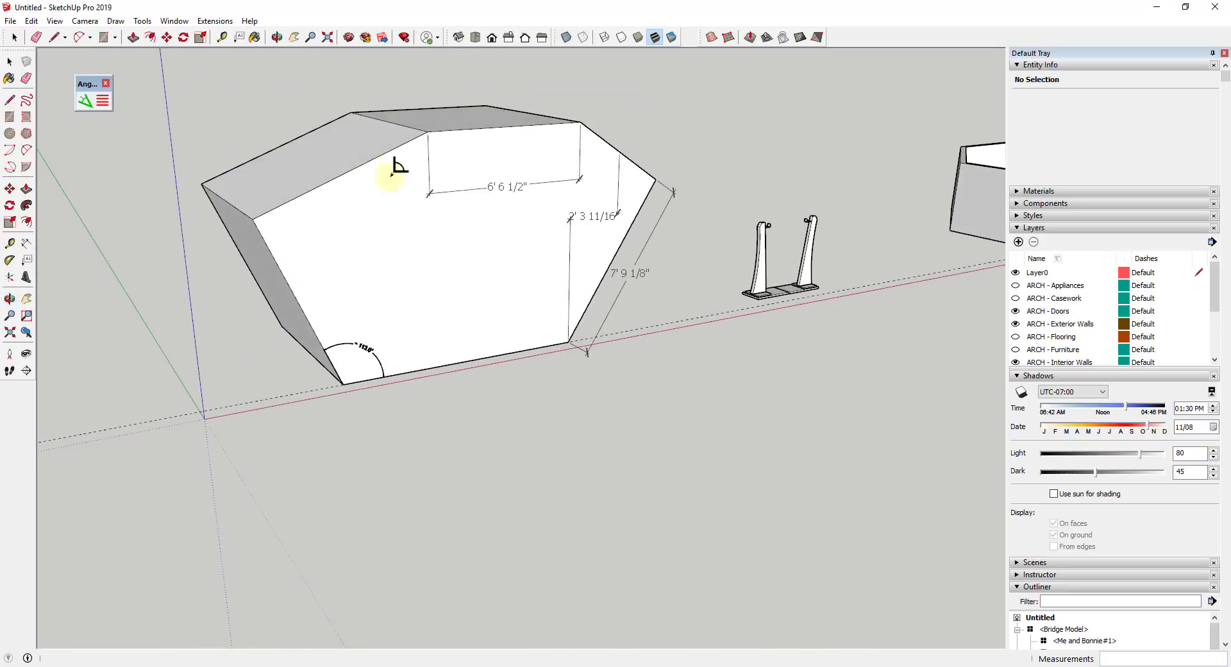
pyautogui.click(428, 130)
pyautogui.click(428, 131)
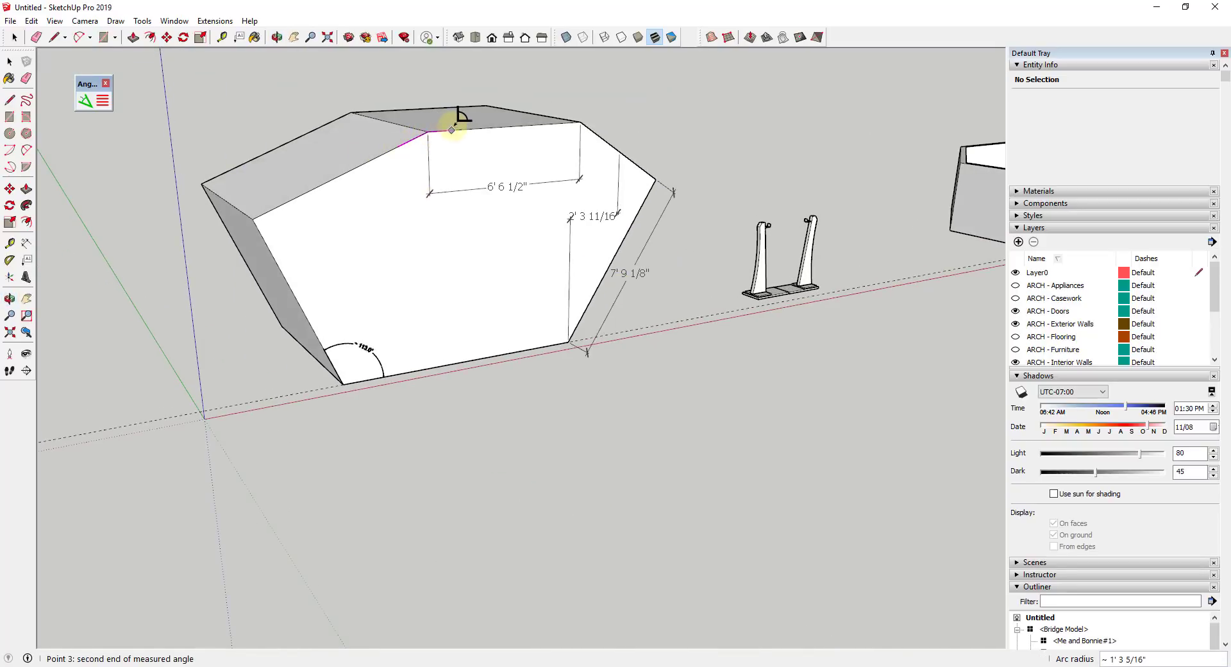
pyautogui.click(465, 125)
pyautogui.scroll(2, 455, 161)
pyautogui.scroll(3, 449, 151)
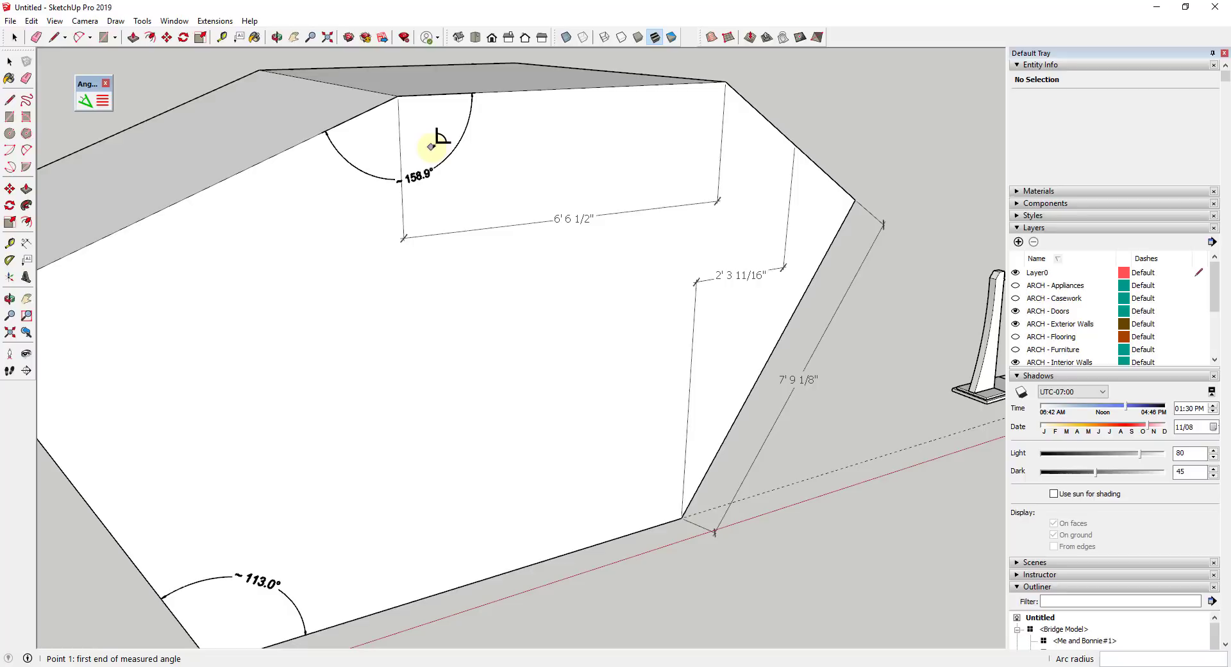
pyautogui.scroll(-3, 288, 192)
pyautogui.moveTo(288, 192); pyautogui.dragTo(497, 310, button='middle')
pyautogui.scroll(5, 692, 262)
pyautogui.scroll(-3, 497, 310)
pyautogui.scroll(4, 539, 192)
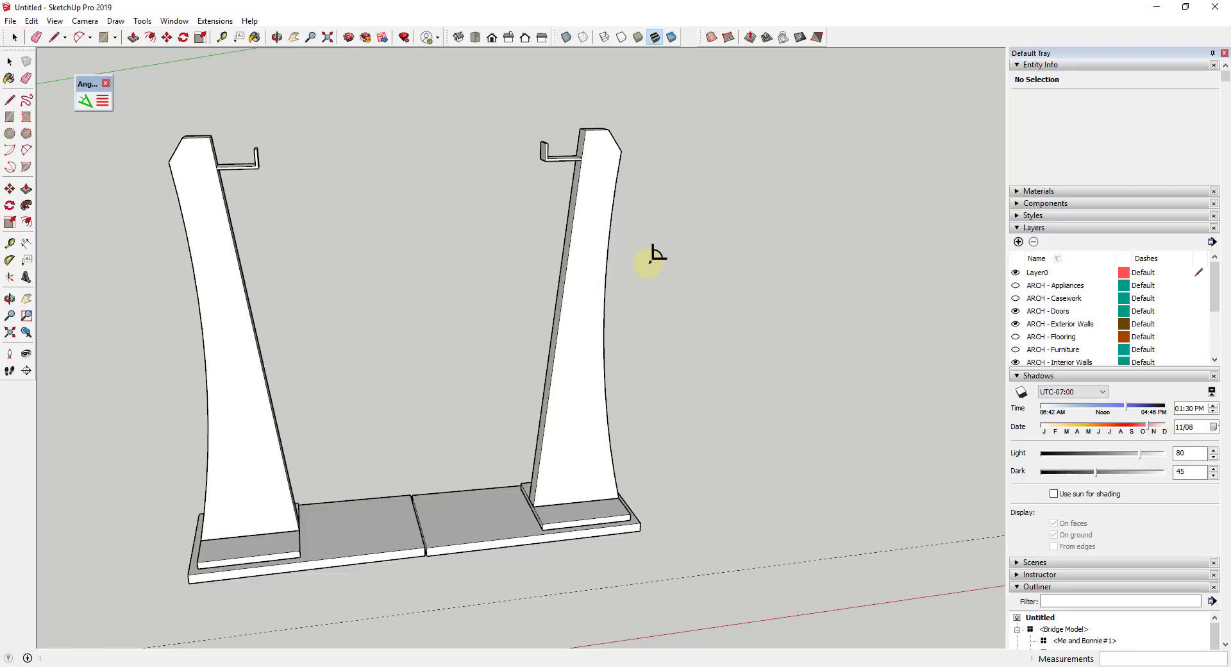
# Start an angle at the right post's base corner, then cancel the unfinished measurement
pyautogui.scroll(3, 561, 500)
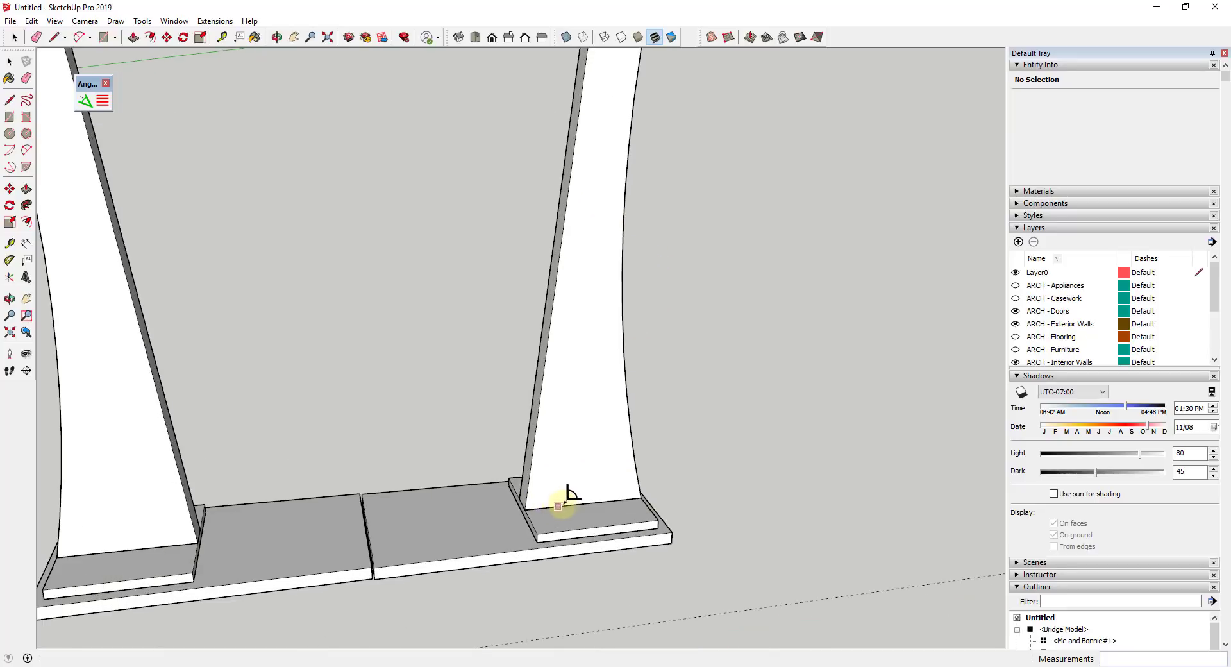
pyautogui.click(570, 505)
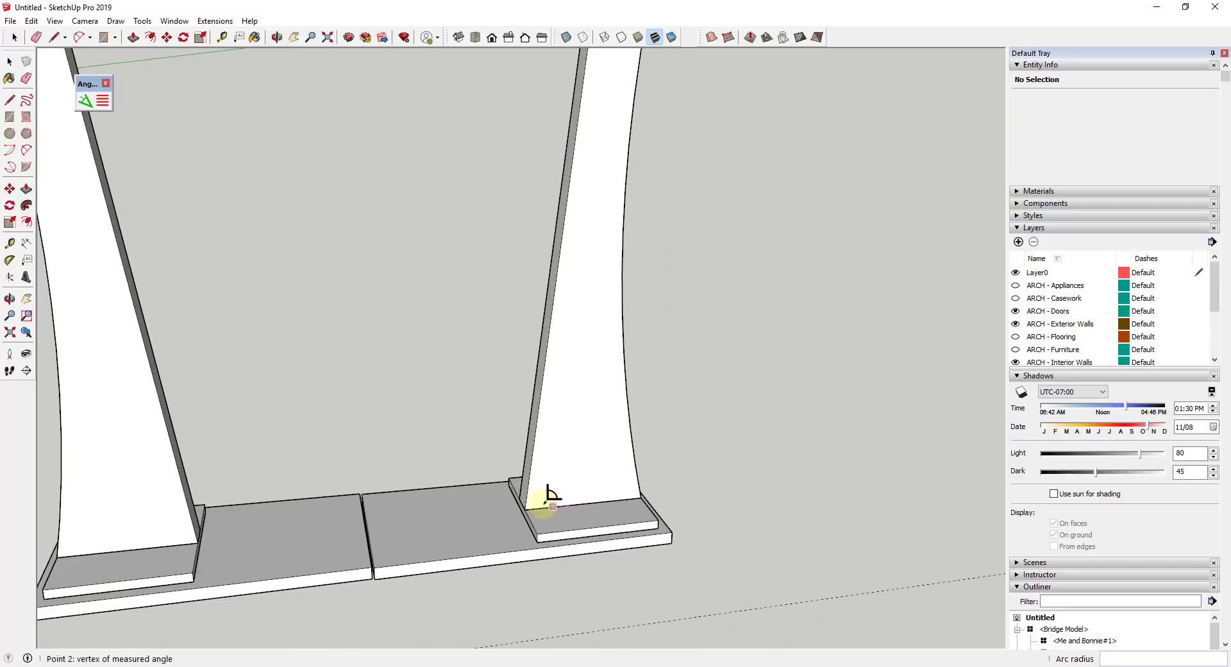
pyautogui.click(526, 508)
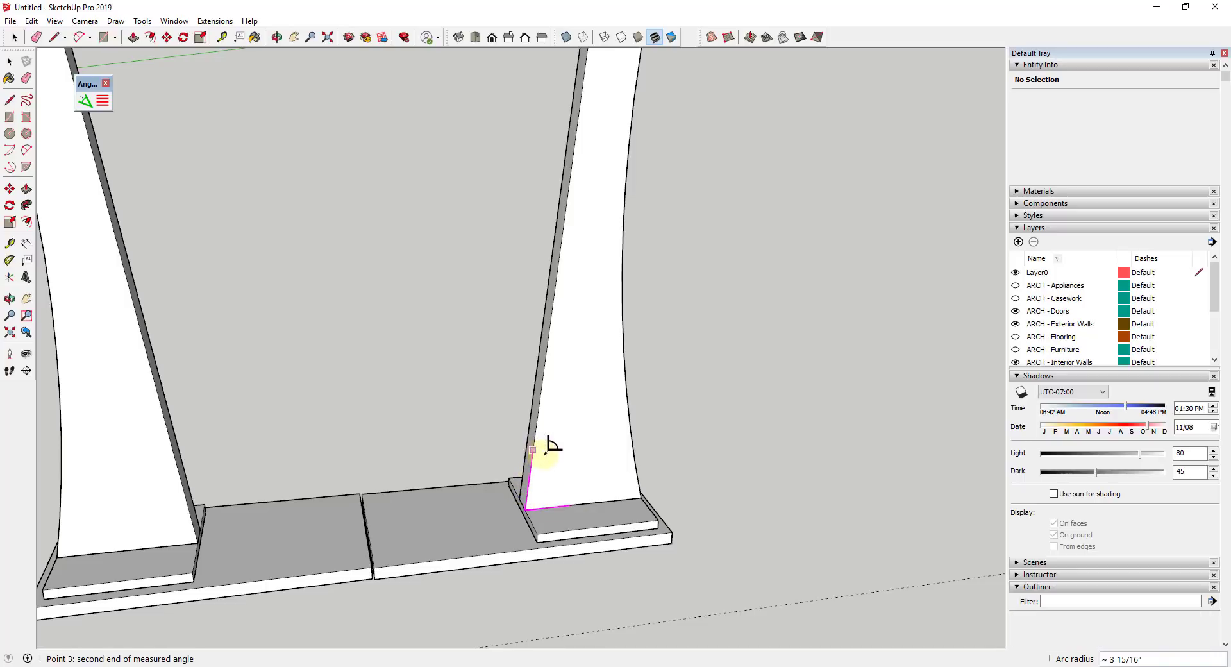
pyautogui.scroll(3, 559, 486)
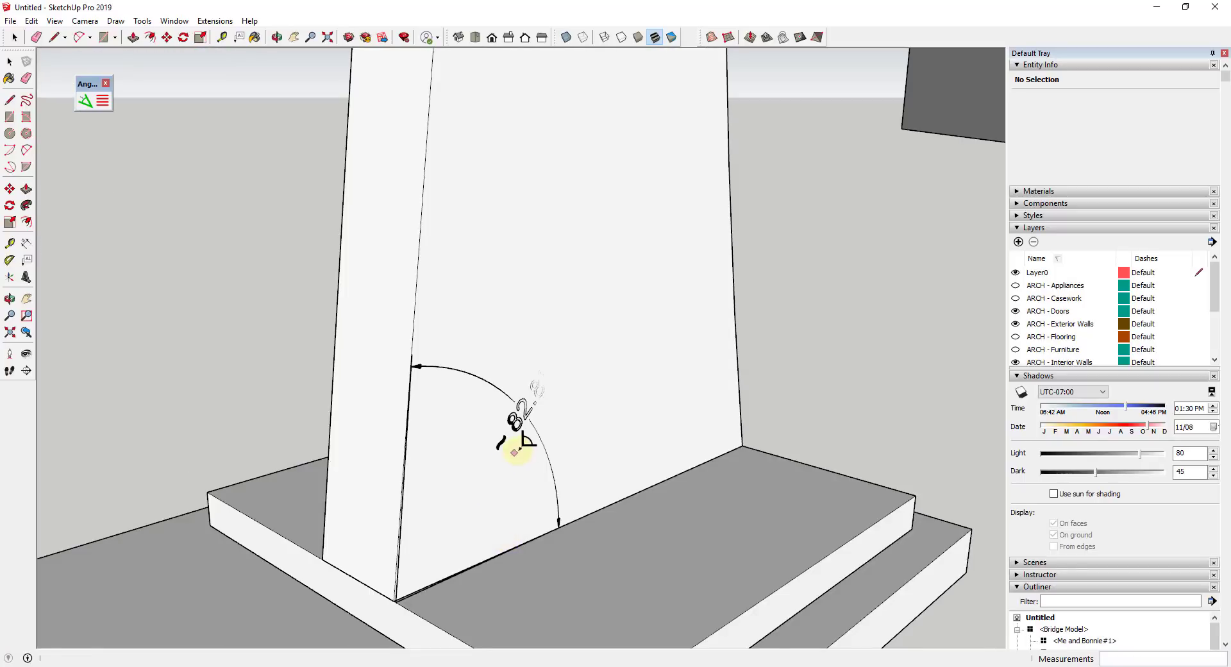
pyautogui.scroll(-1, 423, 550)
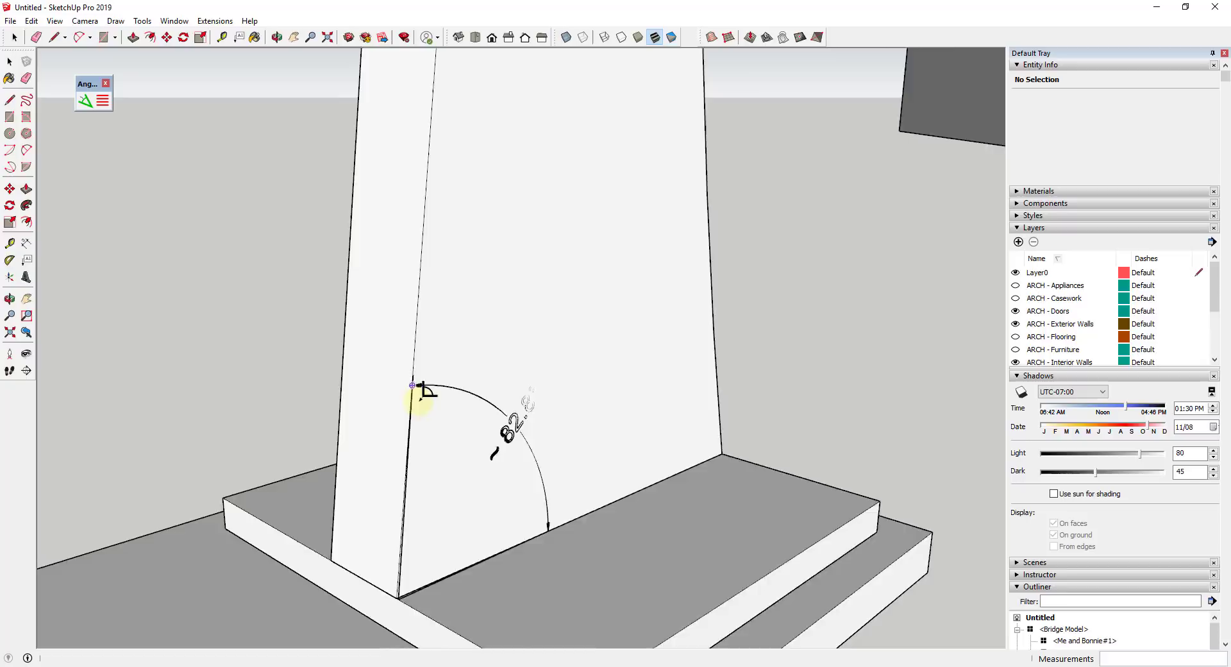
pyautogui.scroll(-3, 426, 393)
pyautogui.scroll(-5, 460, 386)
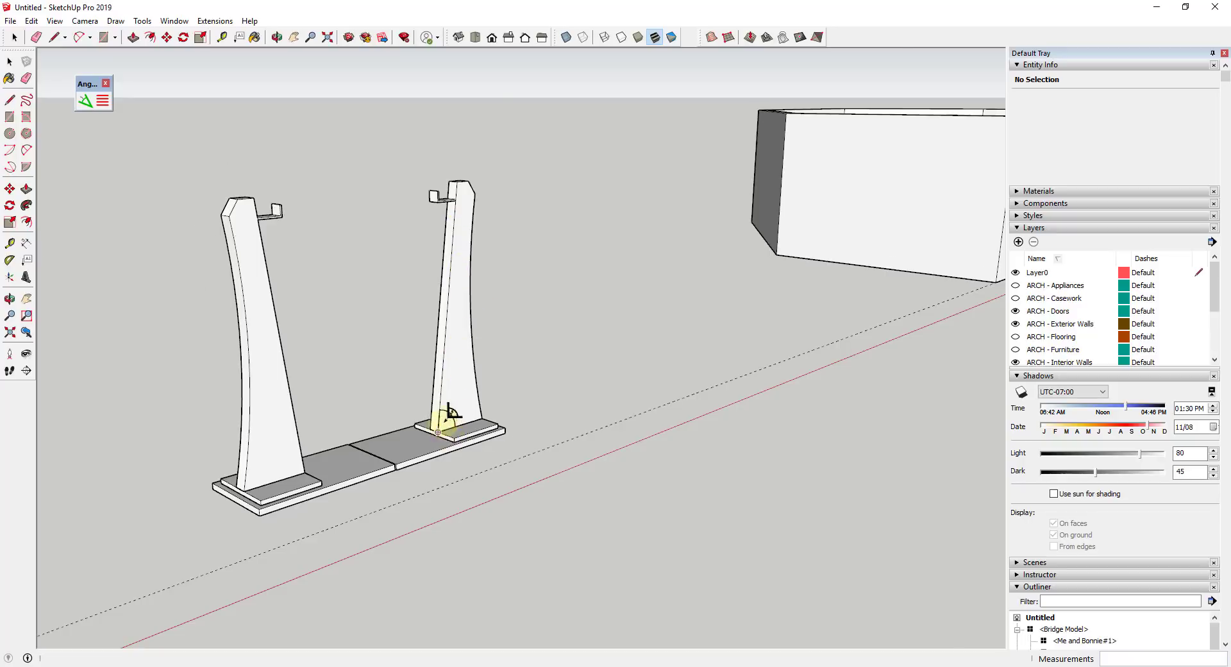
pyautogui.scroll(10, 449, 412)
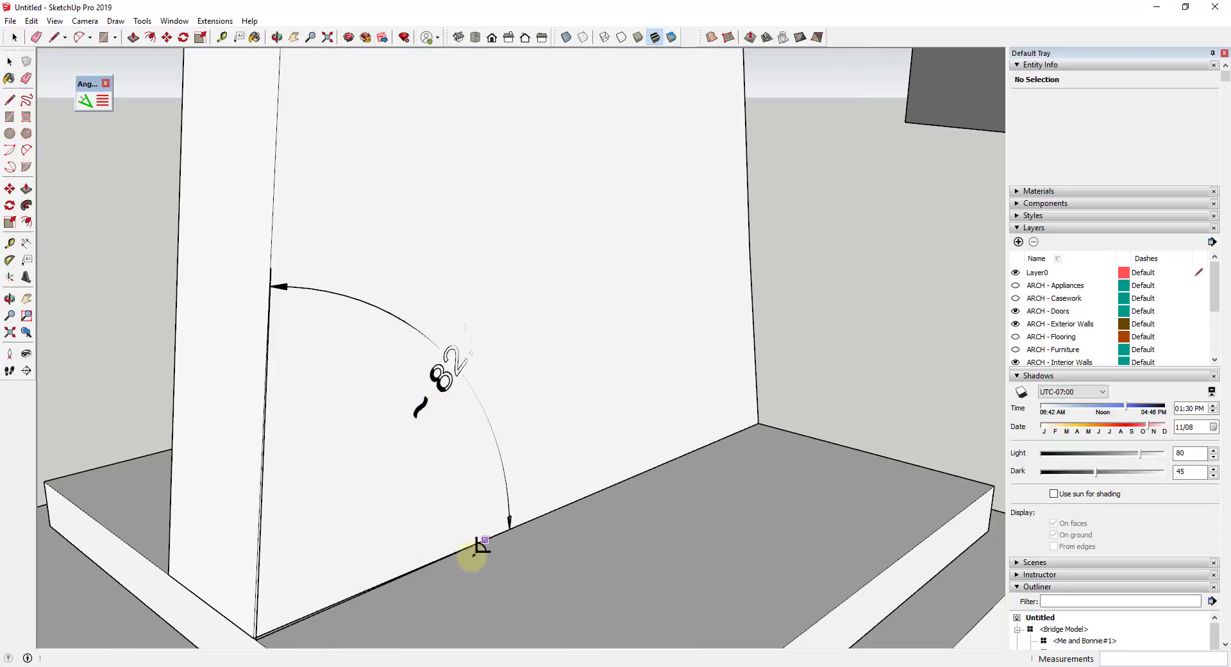
pyautogui.scroll(-4, 426, 577)
pyautogui.scroll(4, 376, 509)
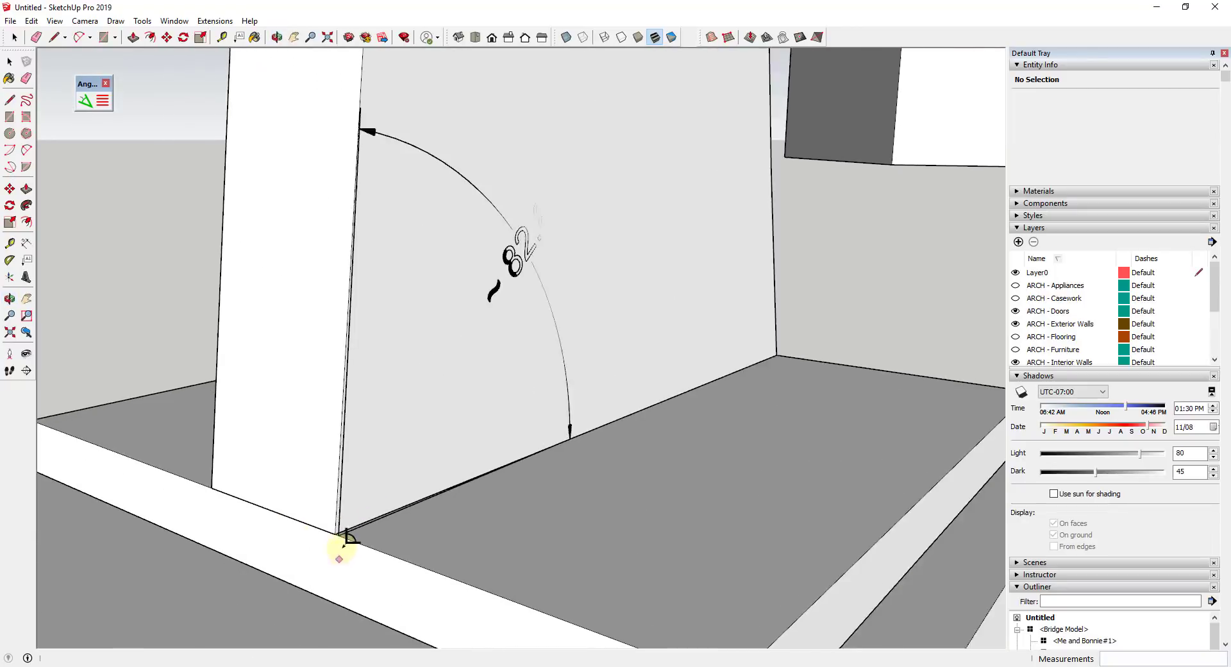
pyautogui.press('Escape')
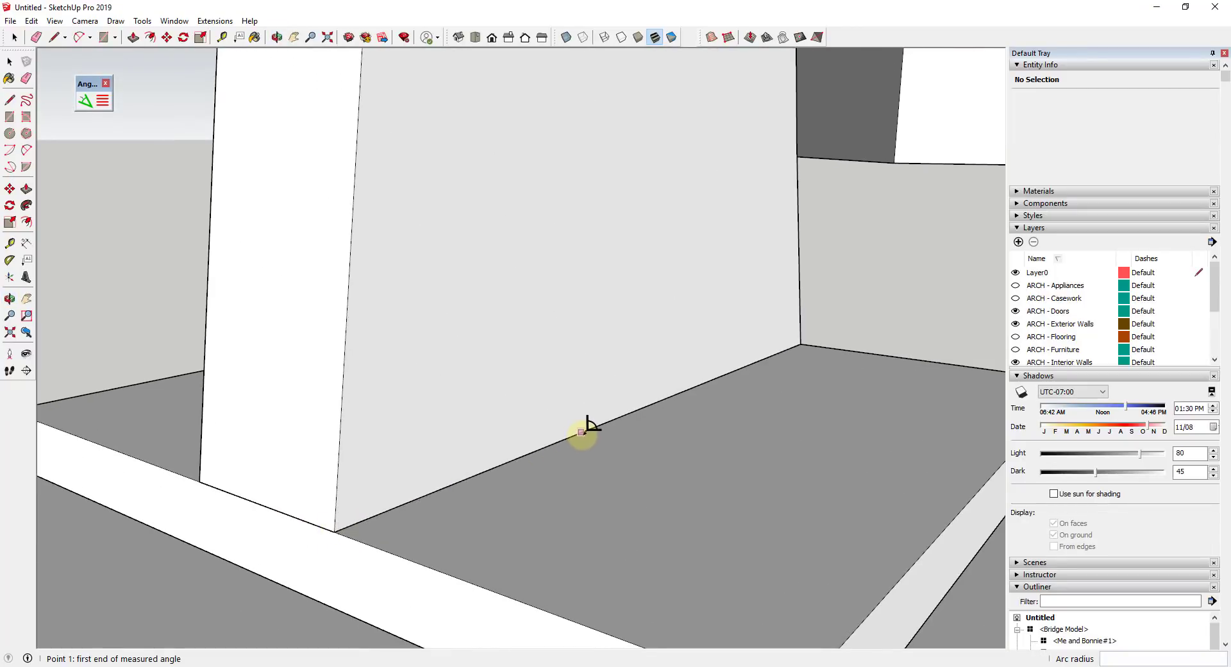
# Dimension the 82.8° angle between the base edge and the post's sloped edge
pyautogui.click(581, 431)
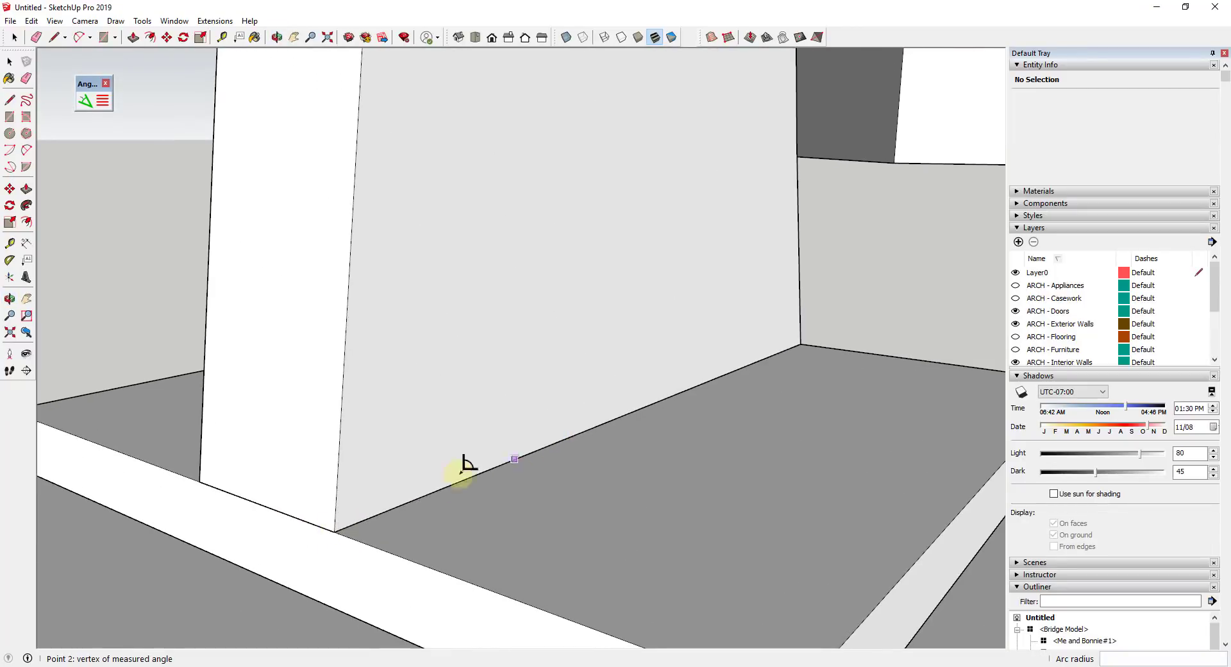
pyautogui.click(334, 530)
pyautogui.click(365, 118)
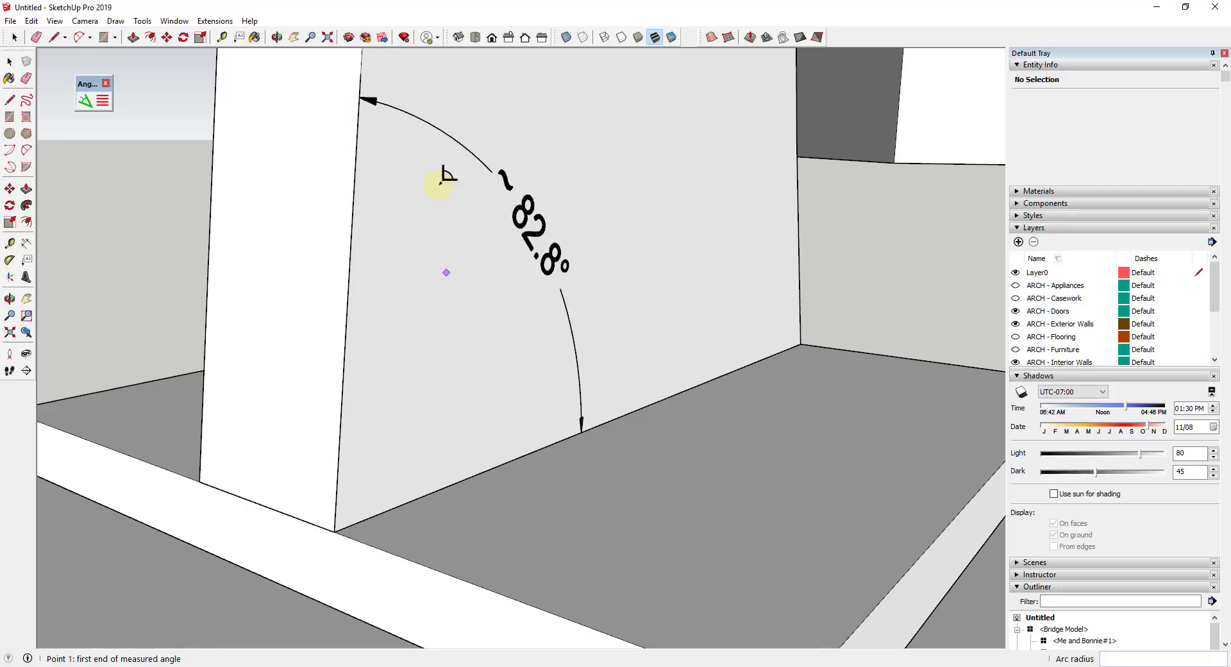
# Push/pull the 8 digit inside the 82.8° label group to a 1/16" thickness
pyautogui.moveTo(563, 280); pyautogui.dragTo(508, 220, button='middle')
pyautogui.press('space')
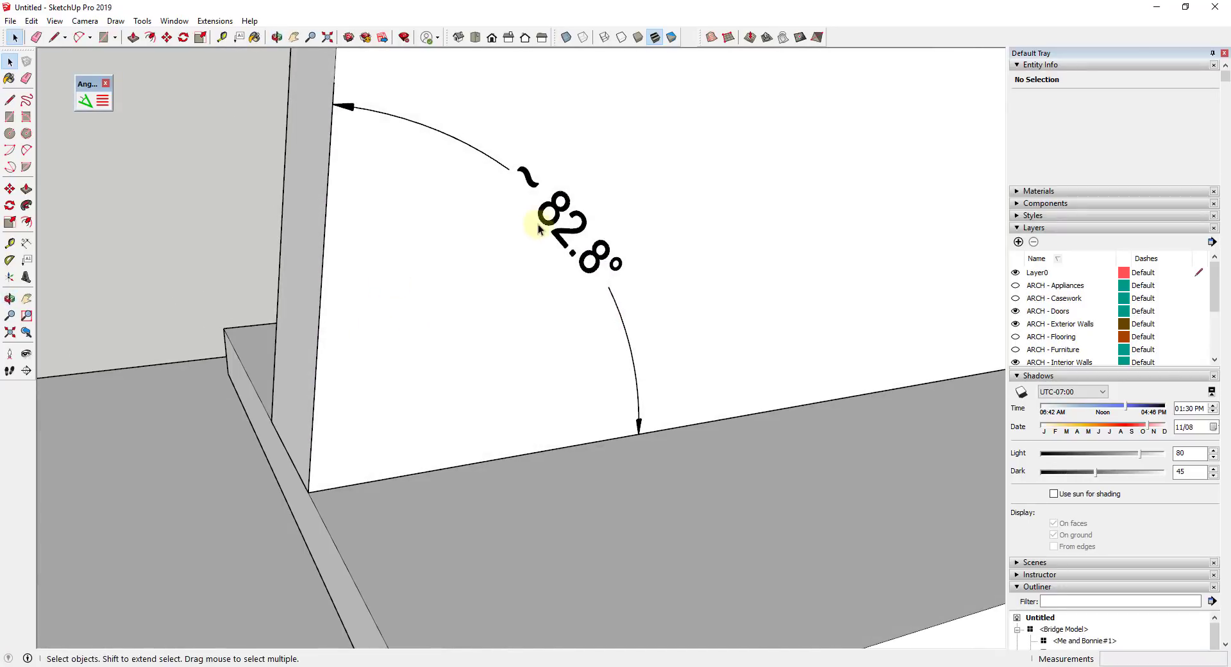
pyautogui.scroll(5, 565, 221)
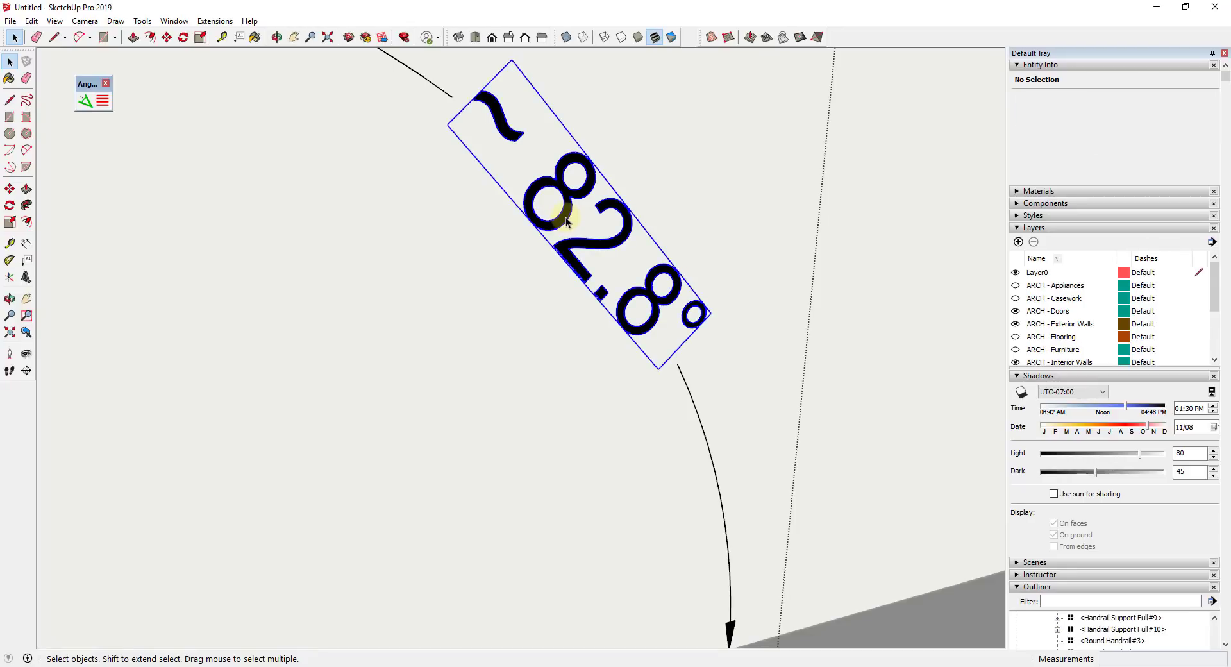
pyautogui.doubleClick(566, 221)
pyautogui.tripleClick(564, 224)
pyautogui.press('p')
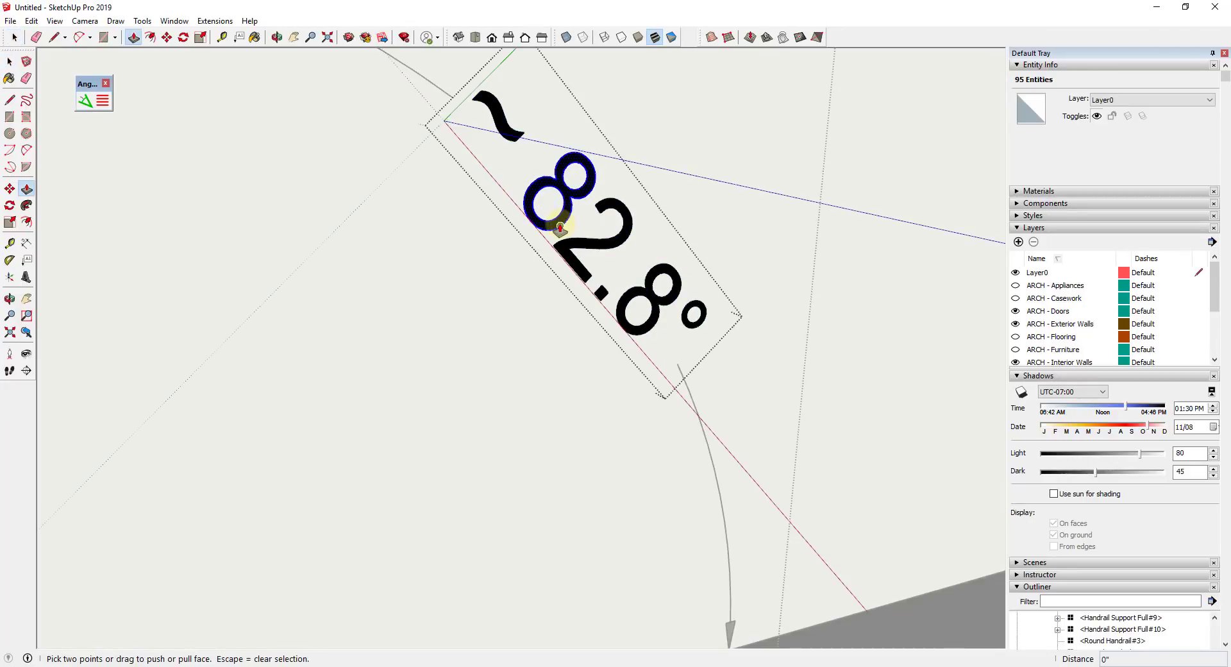
pyautogui.moveTo(564, 225); pyautogui.dragTo(601, 252)
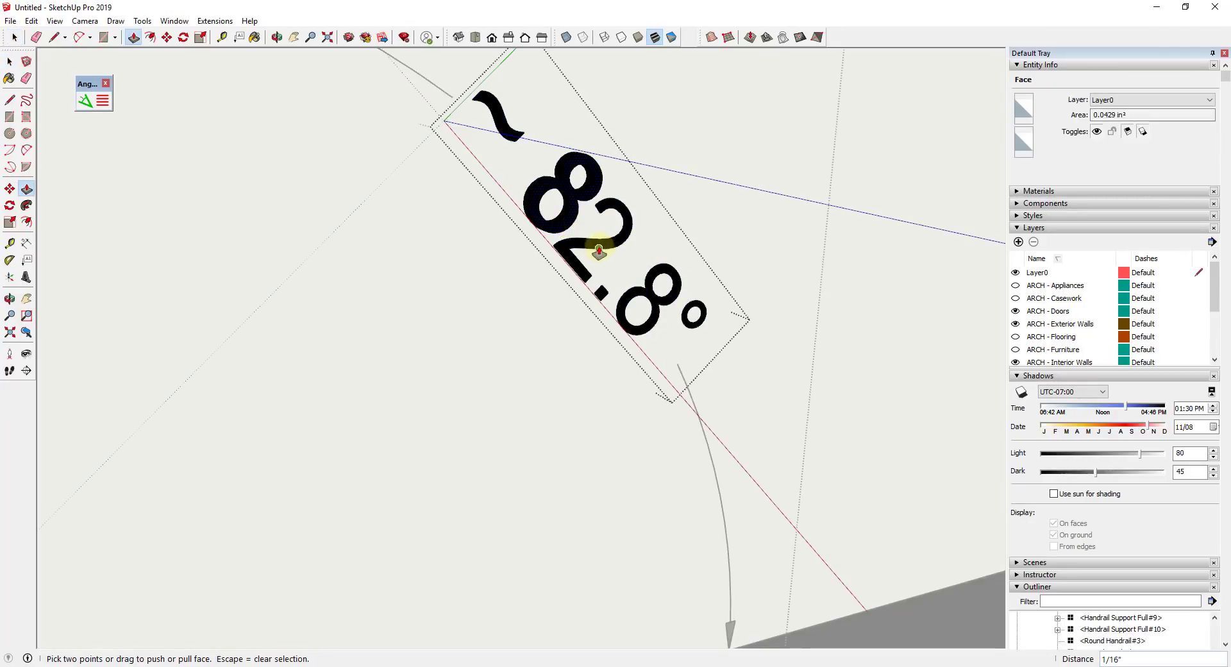
pyautogui.press('space')
pyautogui.moveTo(592, 245); pyautogui.dragTo(648, 319, button='middle')
pyautogui.scroll(-10, 513, 324)
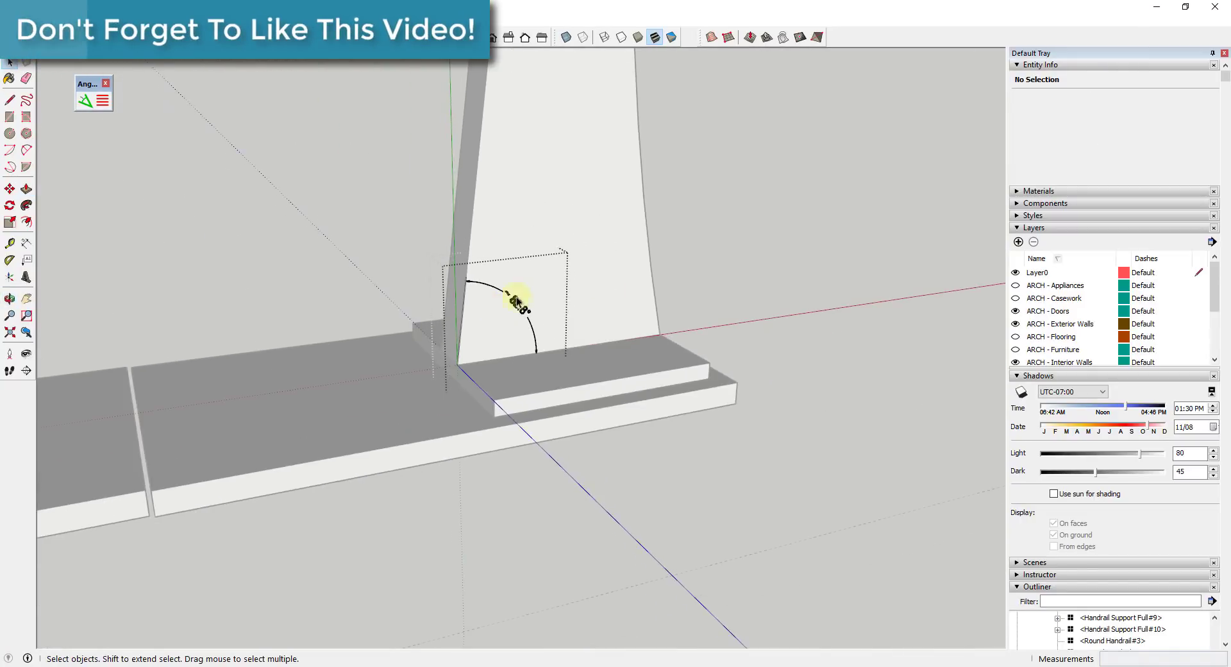
pyautogui.scroll(3, 728, 267)
# Change the Angular Dimension arrow scale to 0.15 and confirm with OK
pyautogui.click(103, 101)
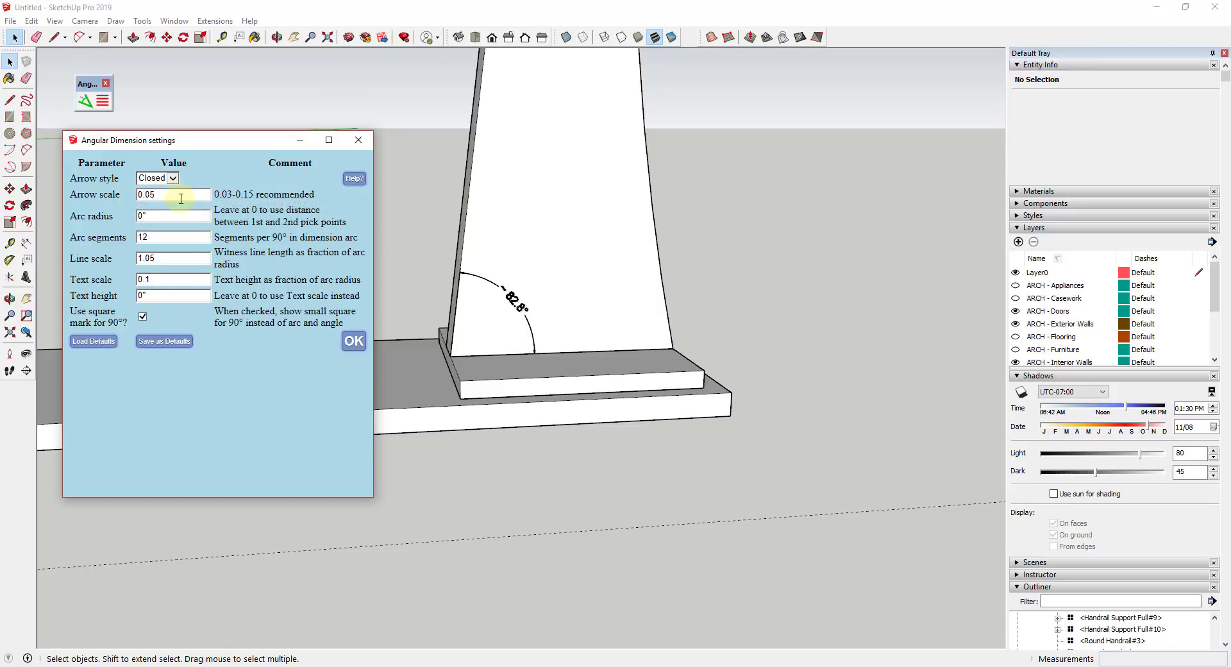
pyautogui.click(181, 199)
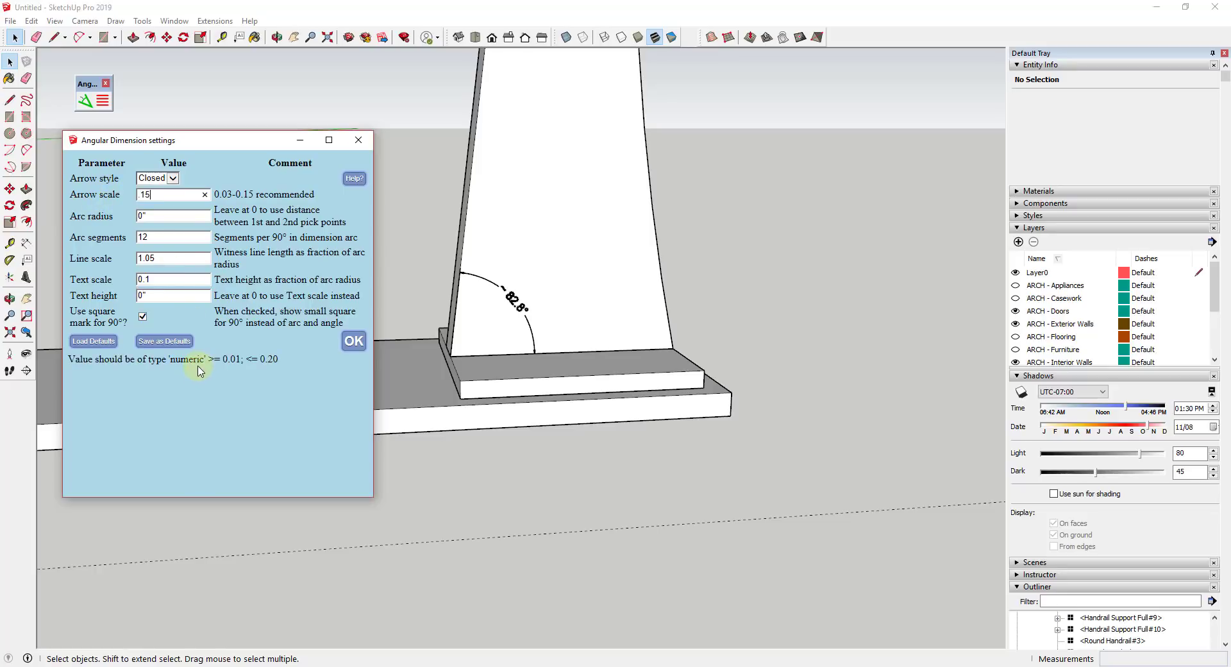
pyautogui.click(352, 341)
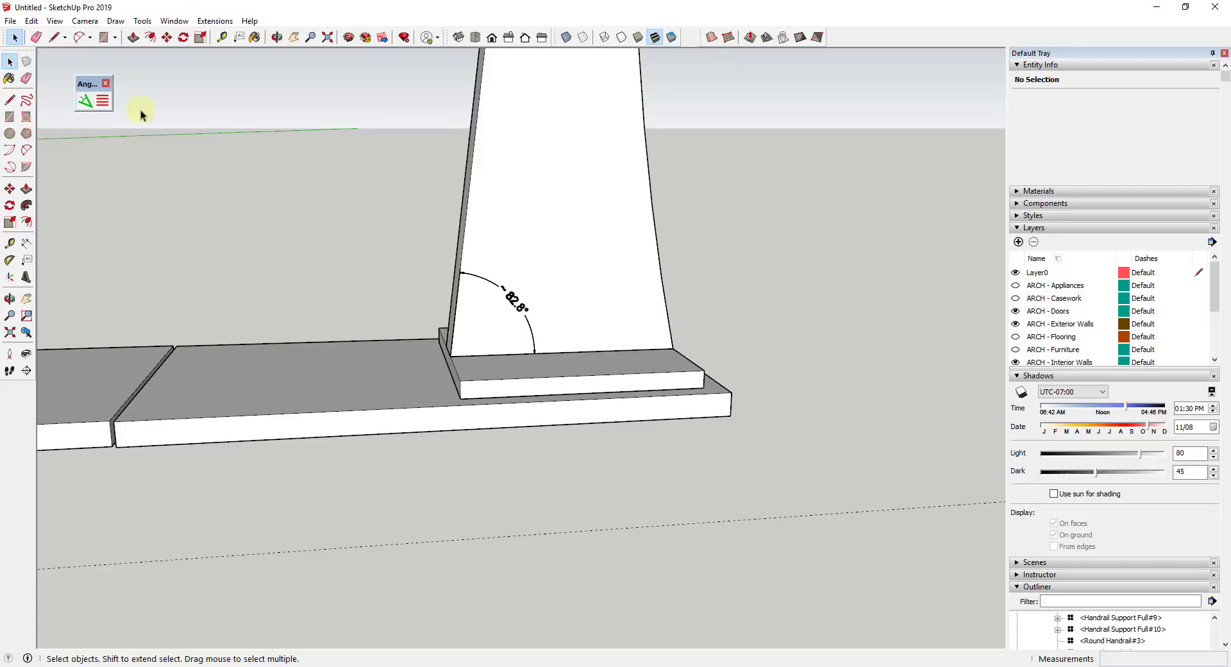
# Begin a new angle at the post's right base corner, from the base edge
pyautogui.click(85, 101)
pyautogui.scroll(3, 673, 339)
pyautogui.click(628, 347)
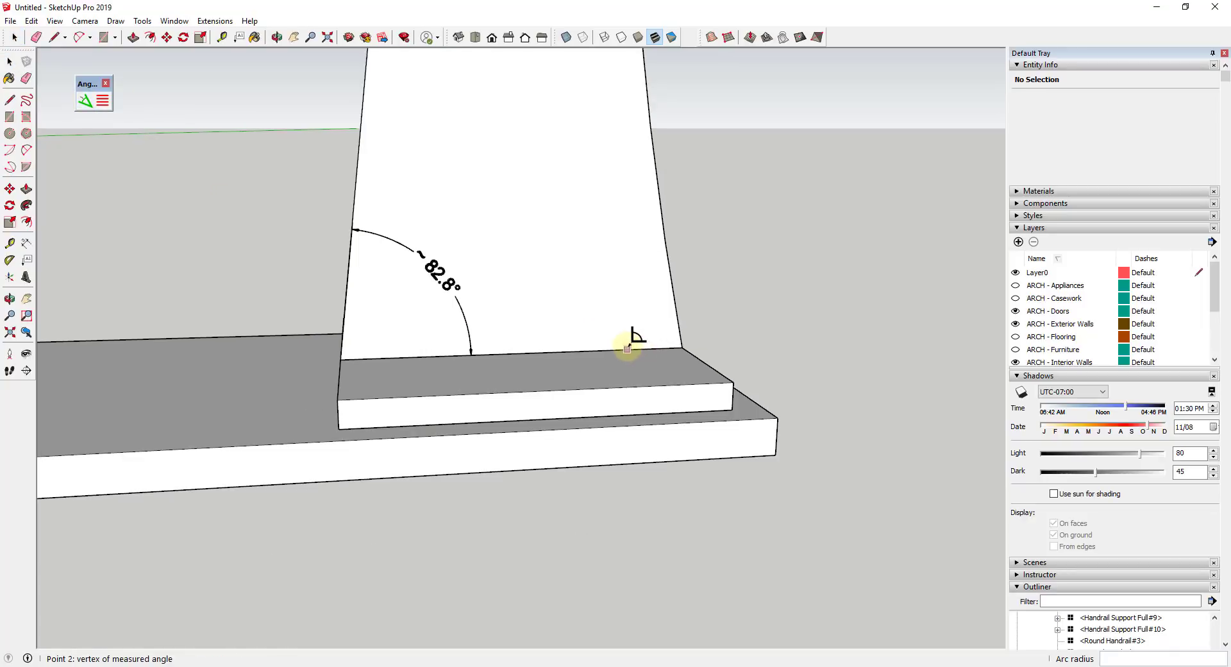
pyautogui.click(681, 348)
pyautogui.click(666, 258)
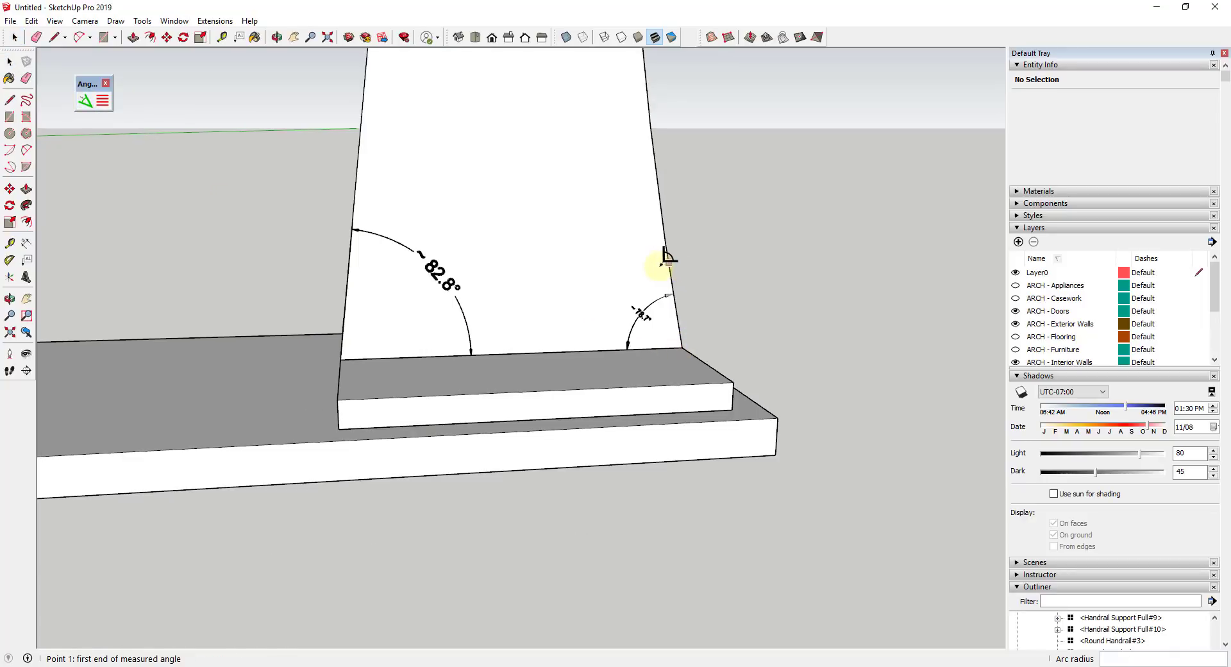
pyautogui.scroll(4, 660, 302)
pyautogui.scroll(-2, 678, 324)
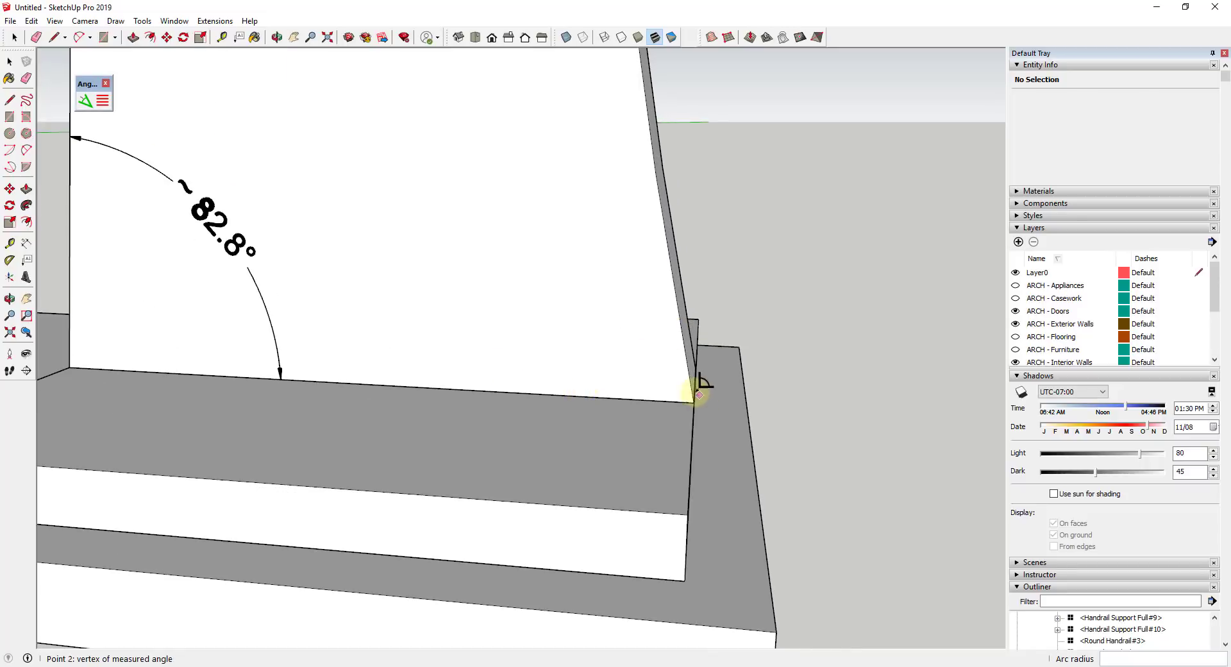
pyautogui.scroll(3, 692, 398)
# Complete the ~78.7° angle along the post's right sloped edge
pyautogui.moveTo(703, 413); pyautogui.dragTo(503, 420, button='middle')
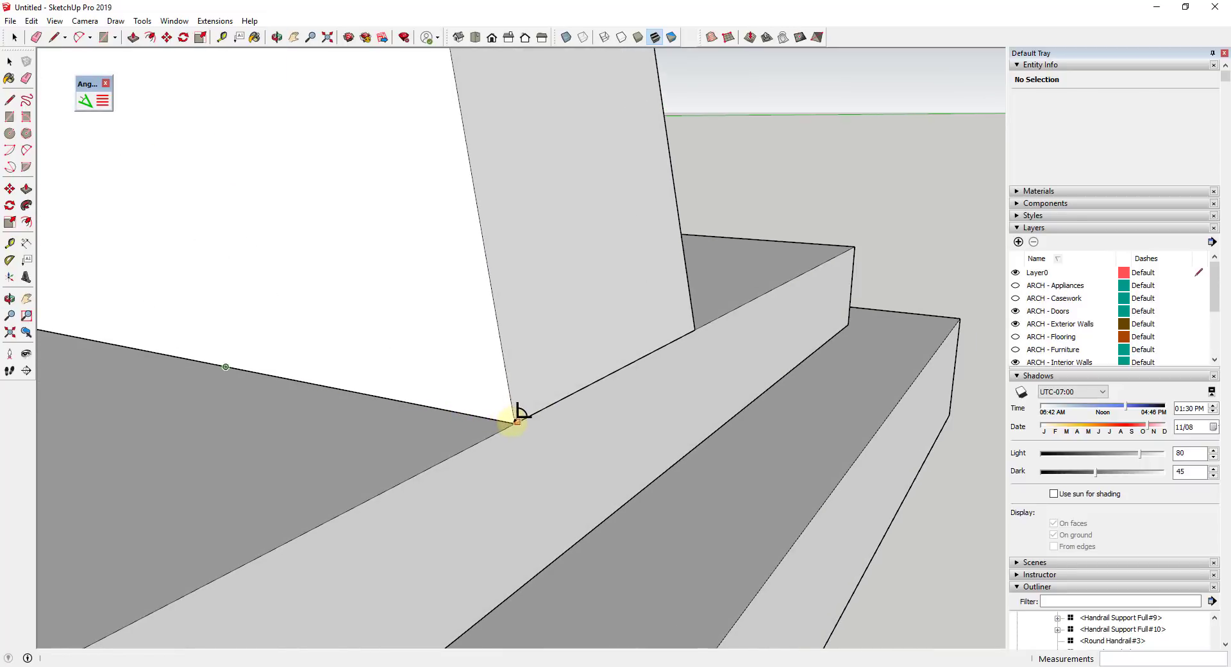
pyautogui.scroll(1, 521, 414)
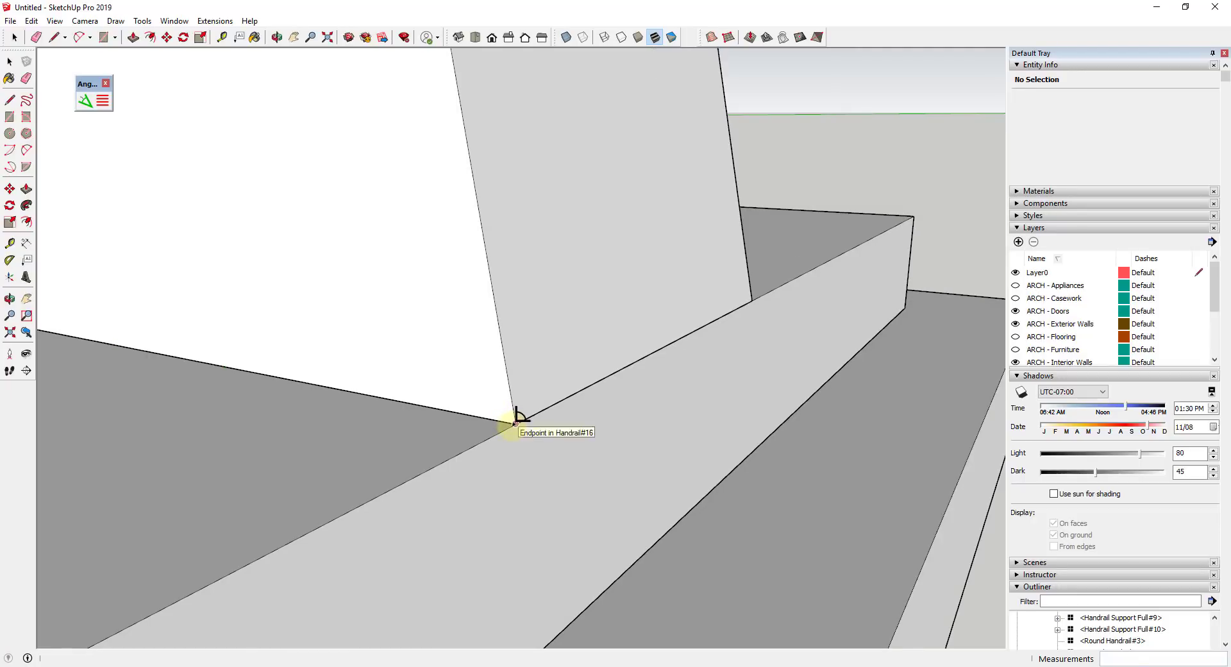
pyautogui.scroll(-2, 519, 417)
pyautogui.scroll(-1, 516, 420)
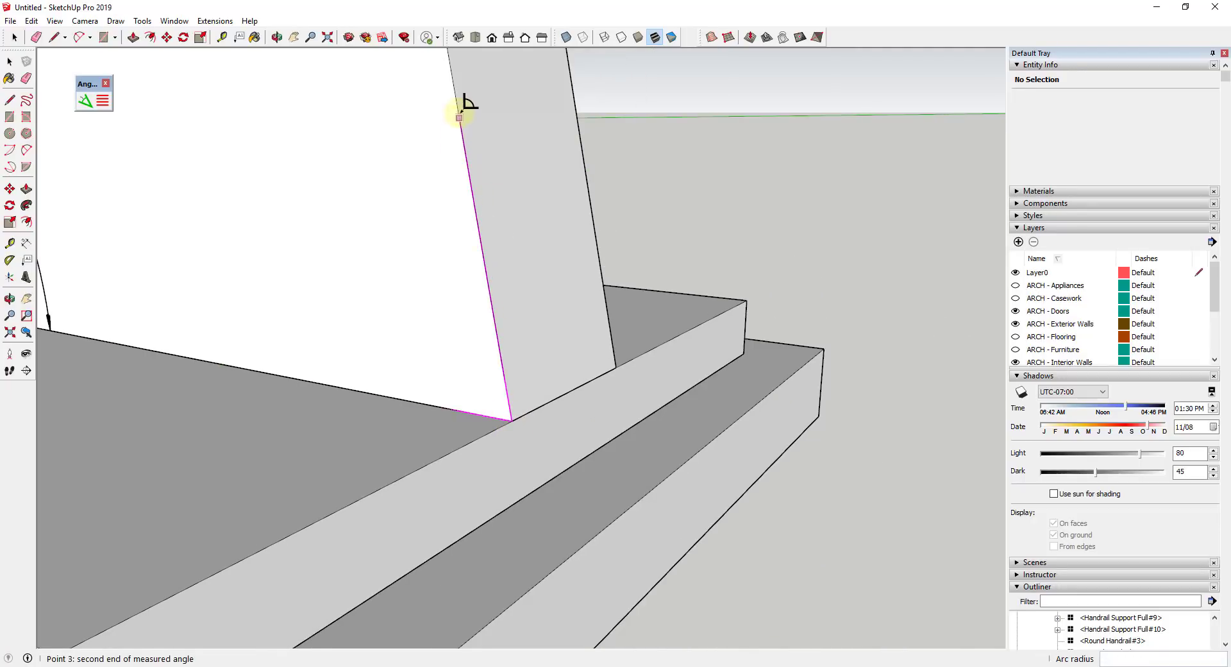
pyautogui.click(458, 109)
pyautogui.scroll(-2, 513, 416)
pyautogui.moveTo(627, 247); pyautogui.dragTo(736, 280, button='middle')
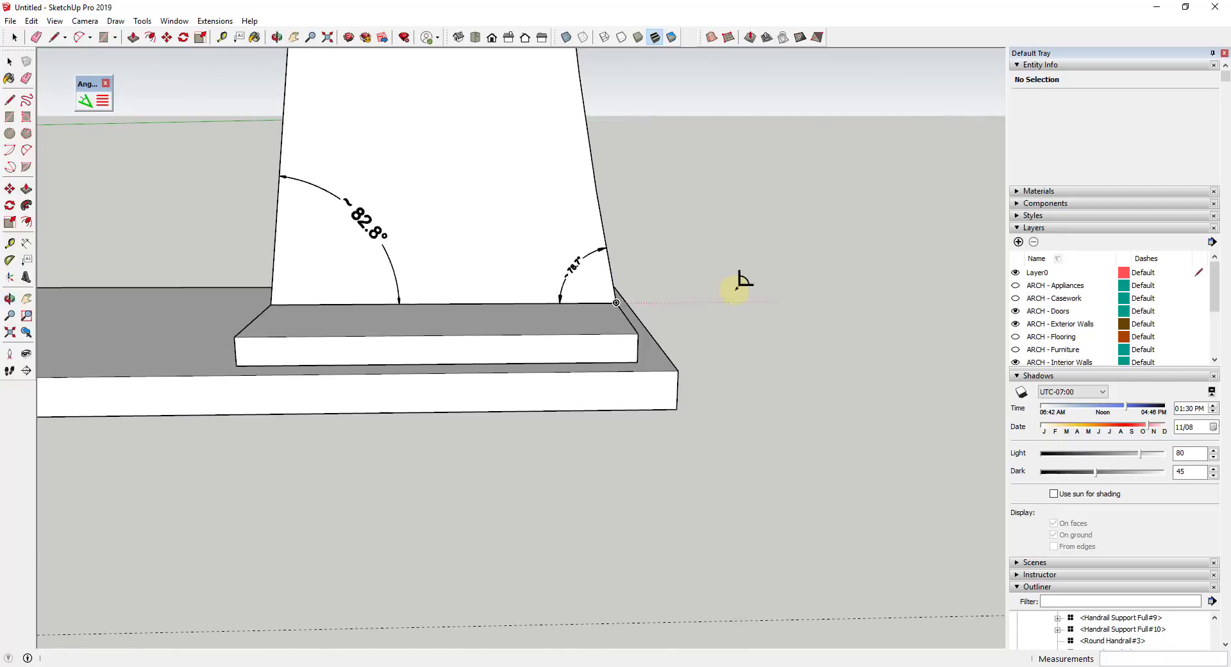
pyautogui.scroll(3, 637, 279)
pyautogui.scroll(1, 638, 282)
pyautogui.scroll(-2, 660, 261)
pyautogui.moveTo(629, 278); pyautogui.dragTo(596, 238, button='middle')
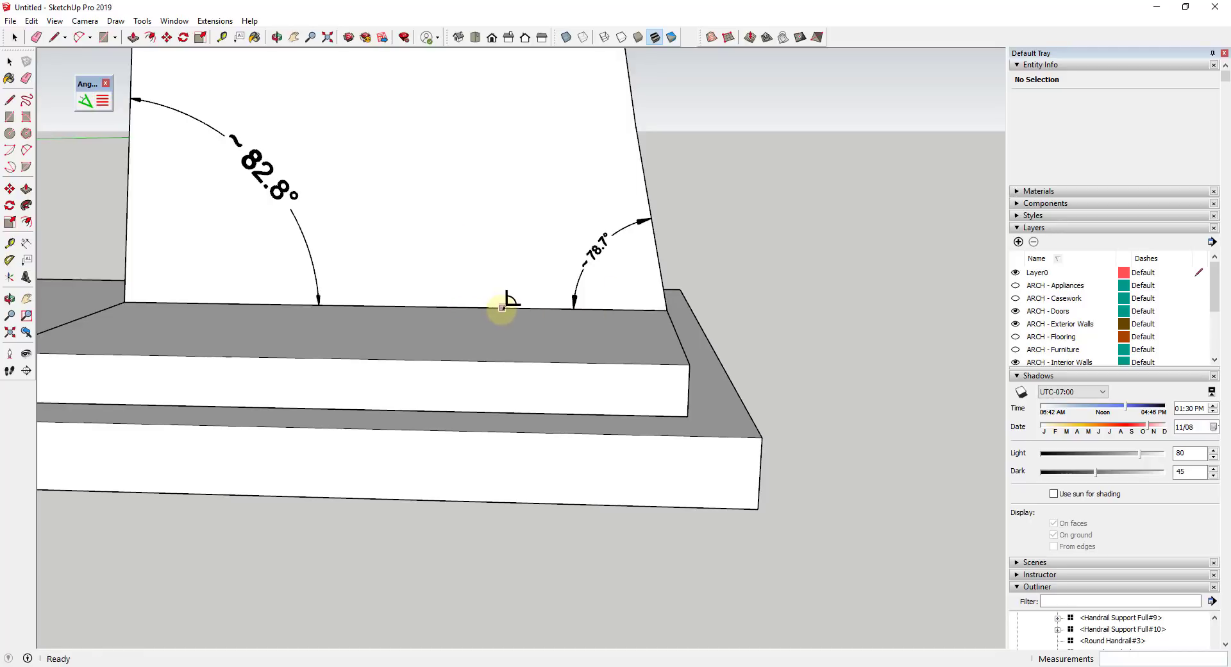
# Add a ~78.7° angle from the base's bottom edge up the post's right edge
pyautogui.click(502, 307)
pyautogui.click(665, 308)
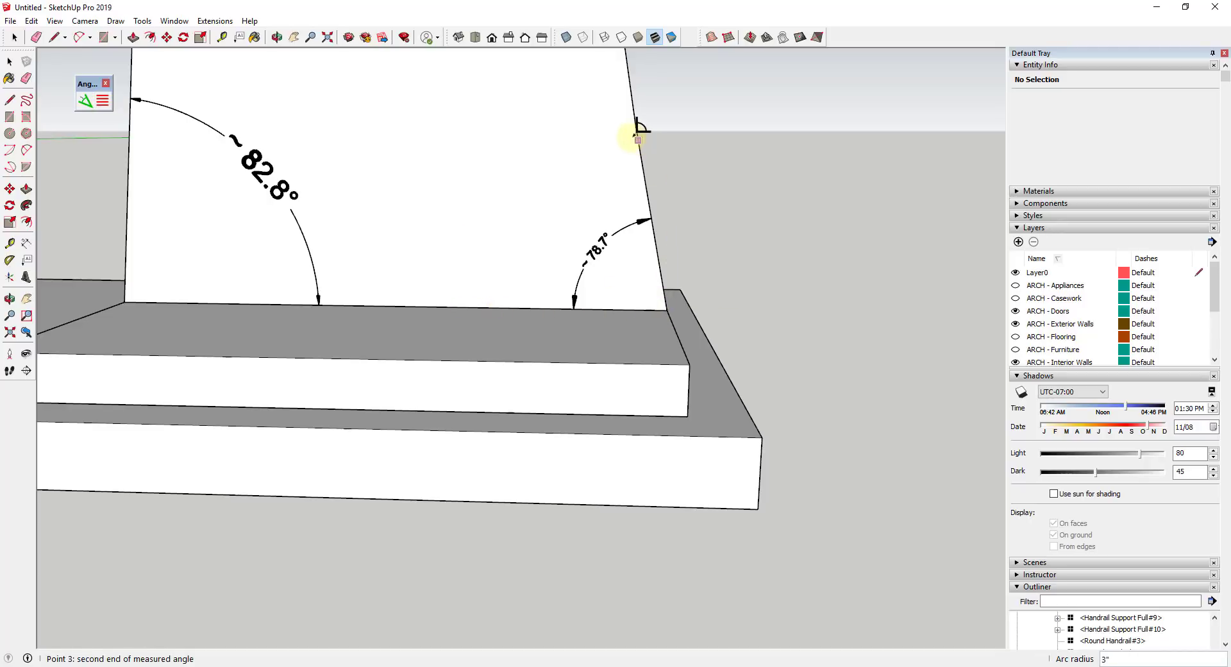
pyautogui.click(636, 116)
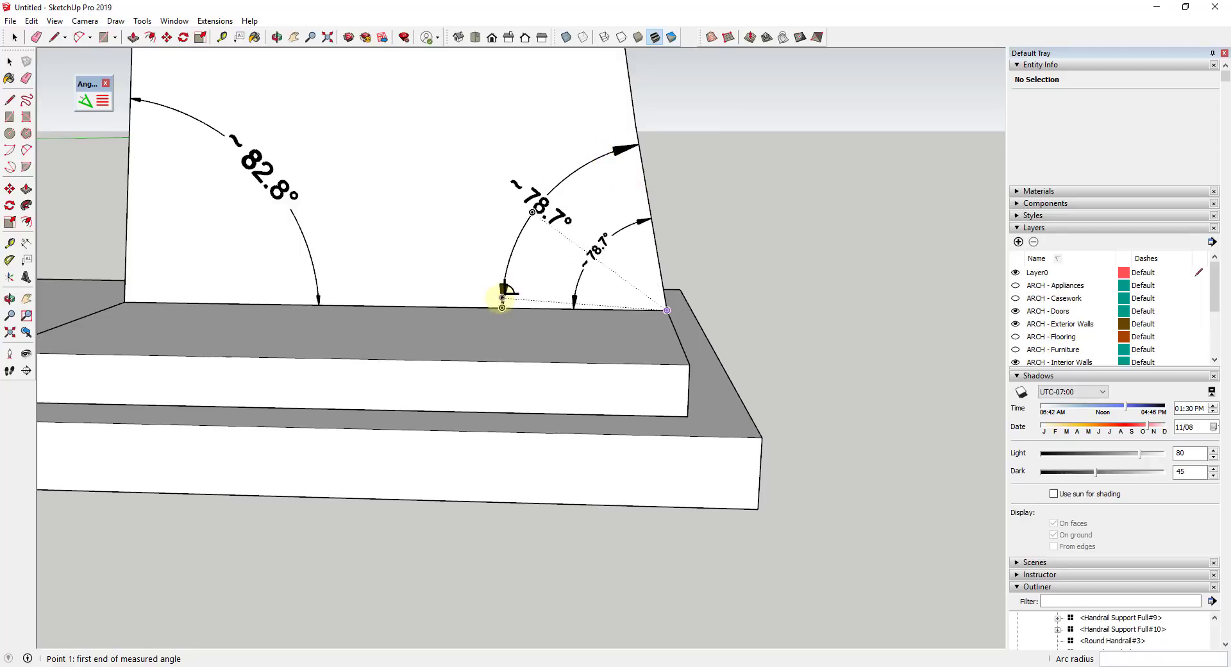
# Add a 79.4° angular dimension at the post's base corner
pyautogui.scroll(3, 481, 305)
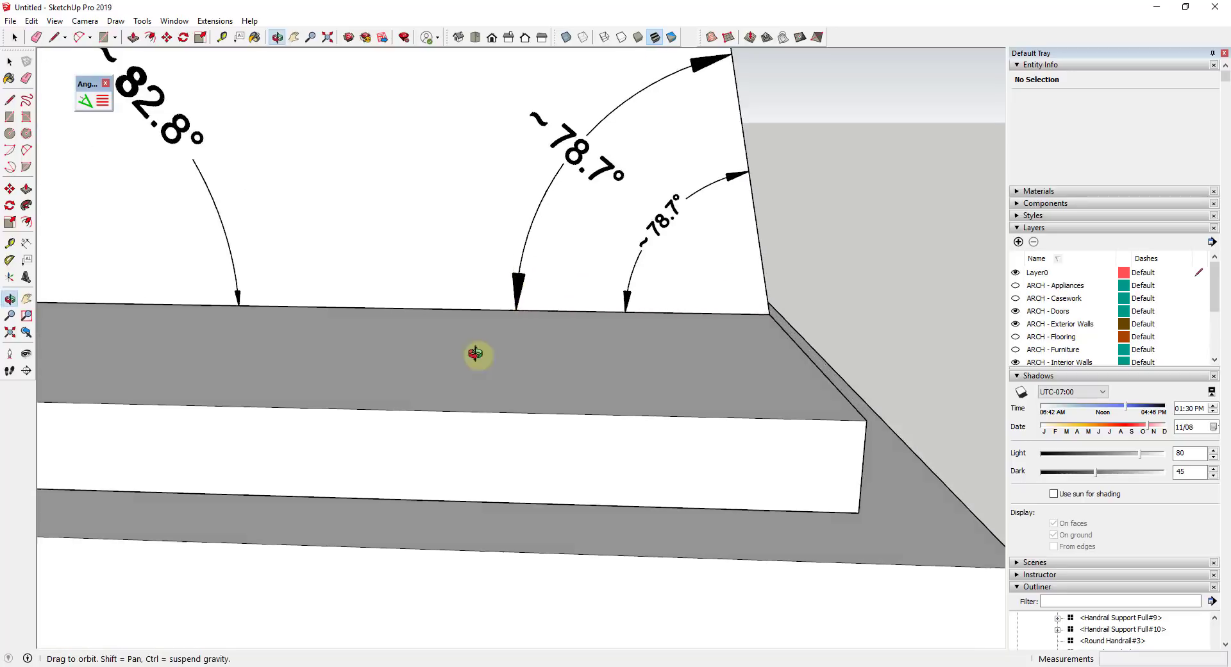
pyautogui.moveTo(475, 357); pyautogui.dragTo(472, 293, button='middle')
pyautogui.scroll(2, 473, 293)
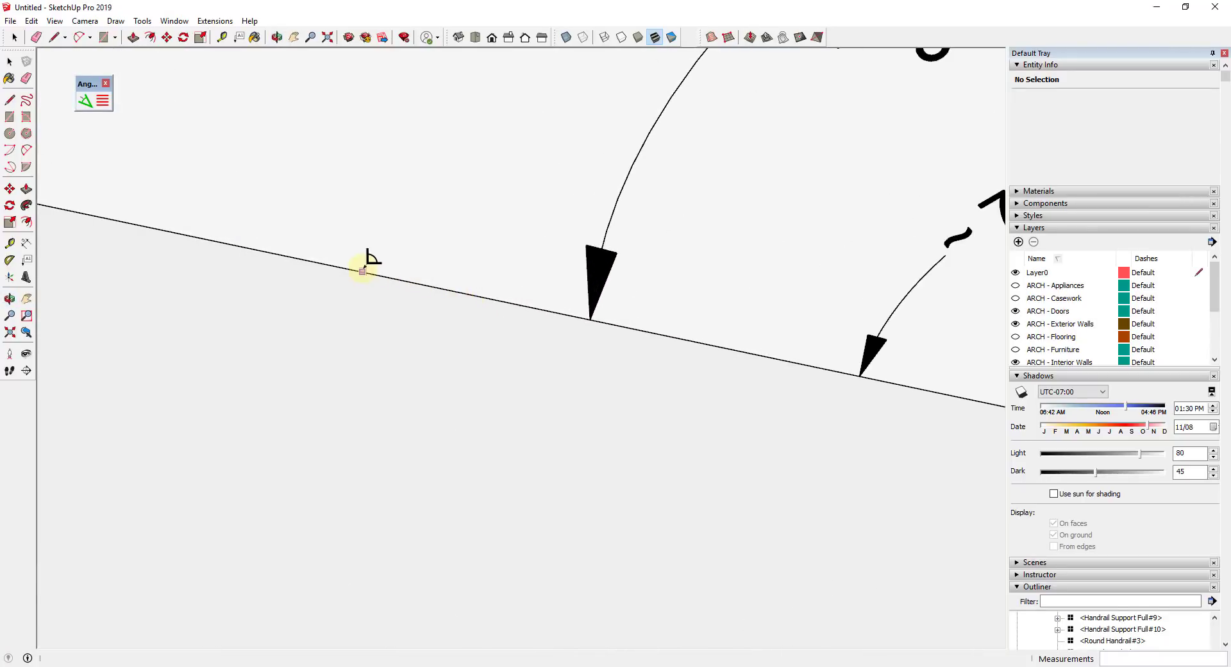
pyautogui.click(362, 271)
pyautogui.scroll(-3, 360, 263)
pyautogui.scroll(2, 579, 302)
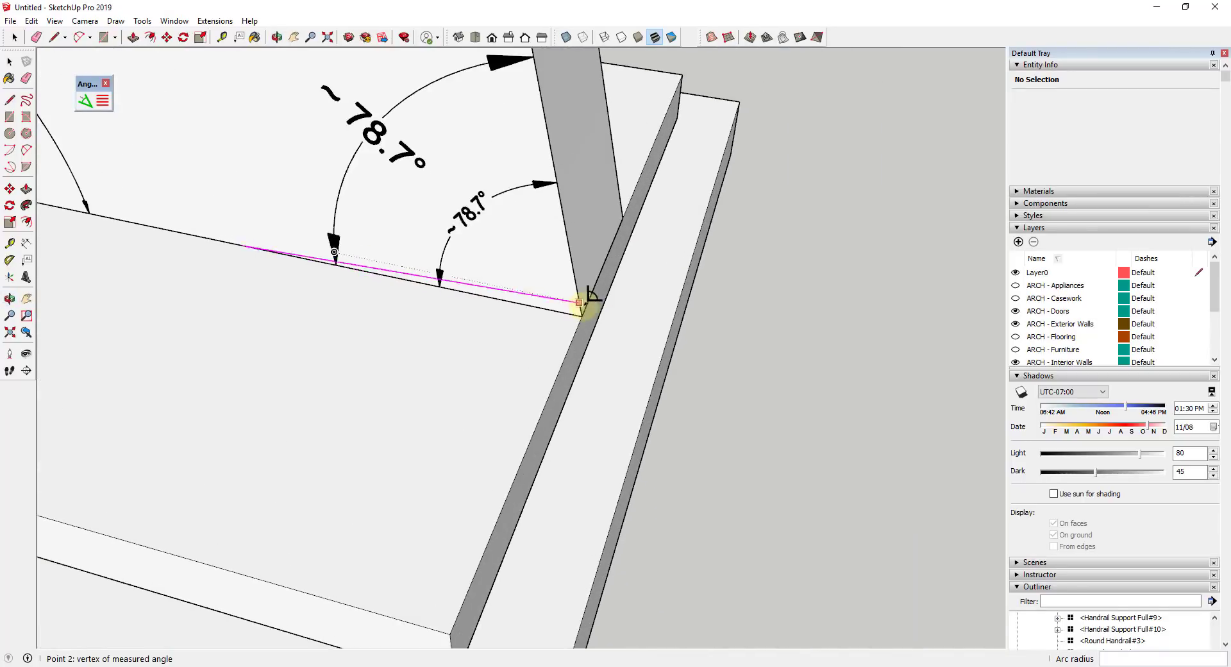
pyautogui.scroll(1, 578, 302)
pyautogui.click(581, 317)
pyautogui.scroll(-4, 580, 316)
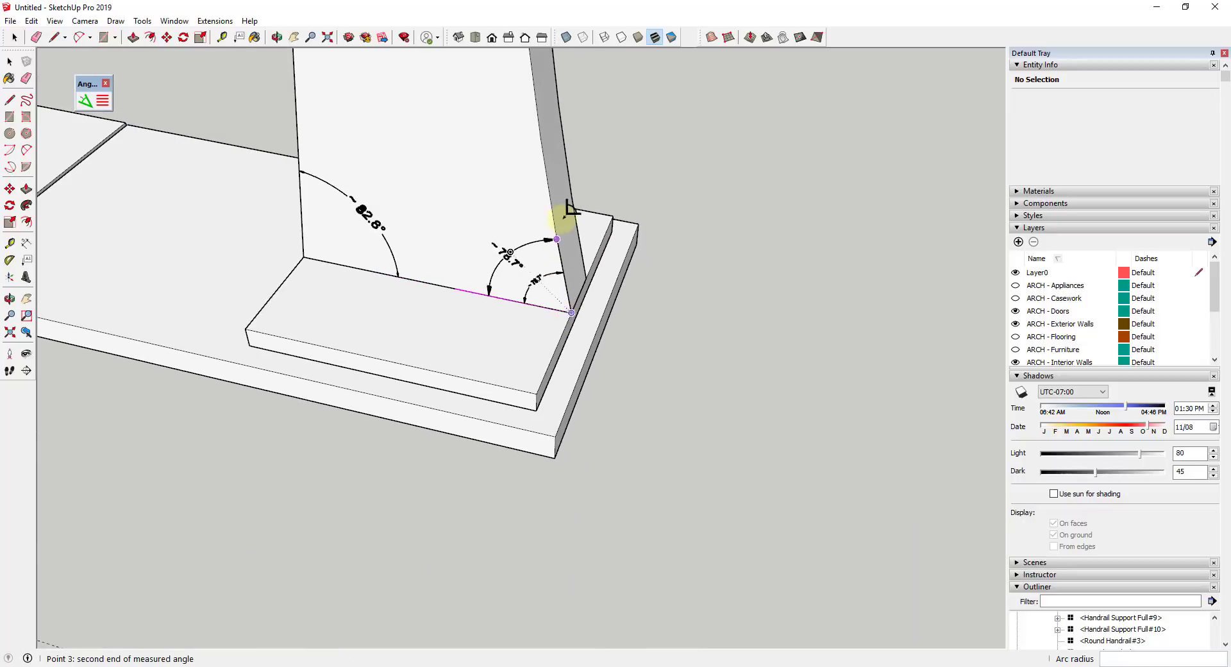
pyautogui.click(552, 207)
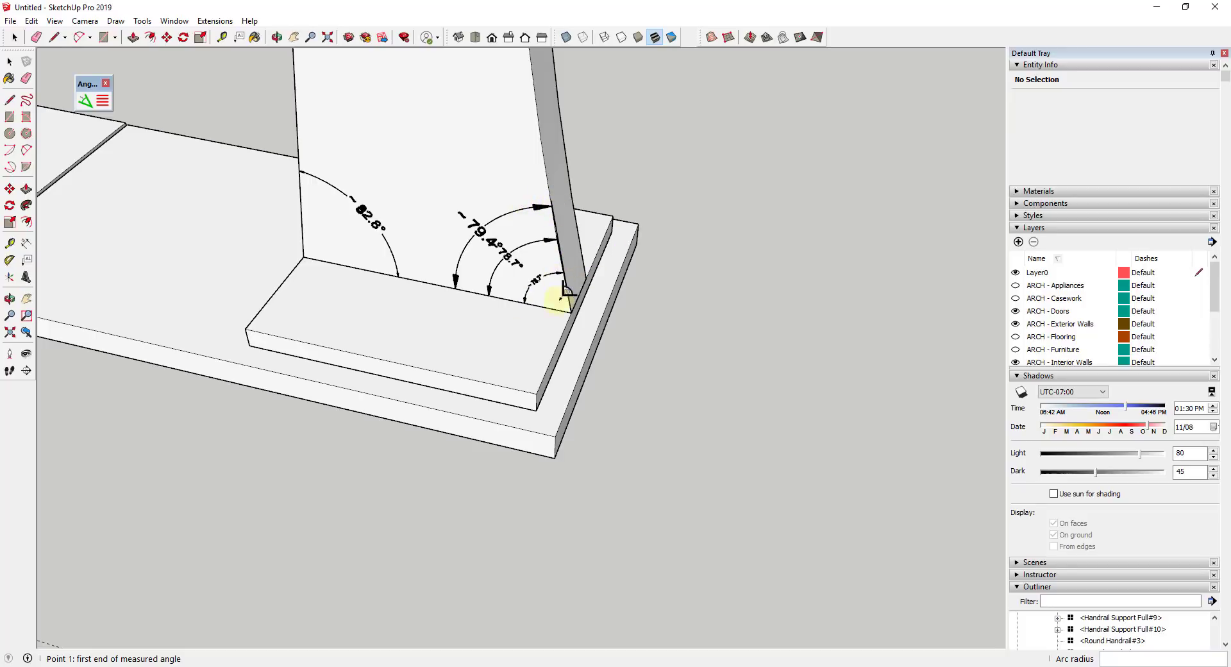
# Open the Angular Dimension settings dialog
pyautogui.scroll(2, 558, 282)
pyautogui.scroll(2, 510, 269)
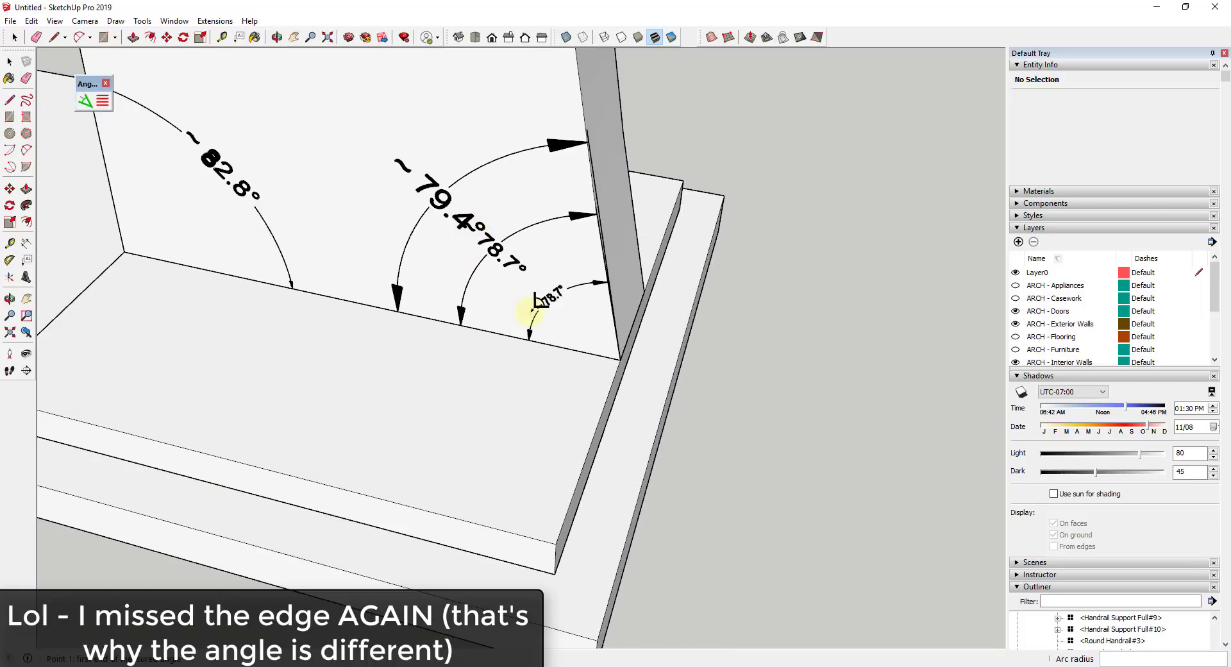
pyautogui.scroll(-2, 307, 282)
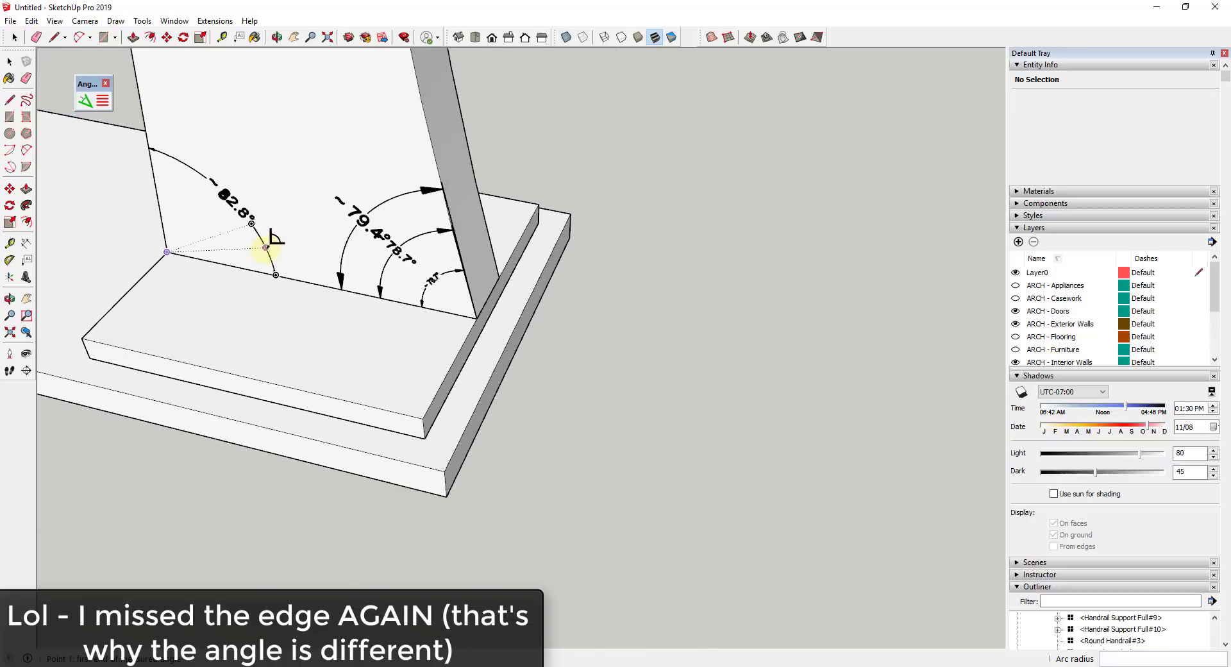
pyautogui.scroll(-2, 275, 267)
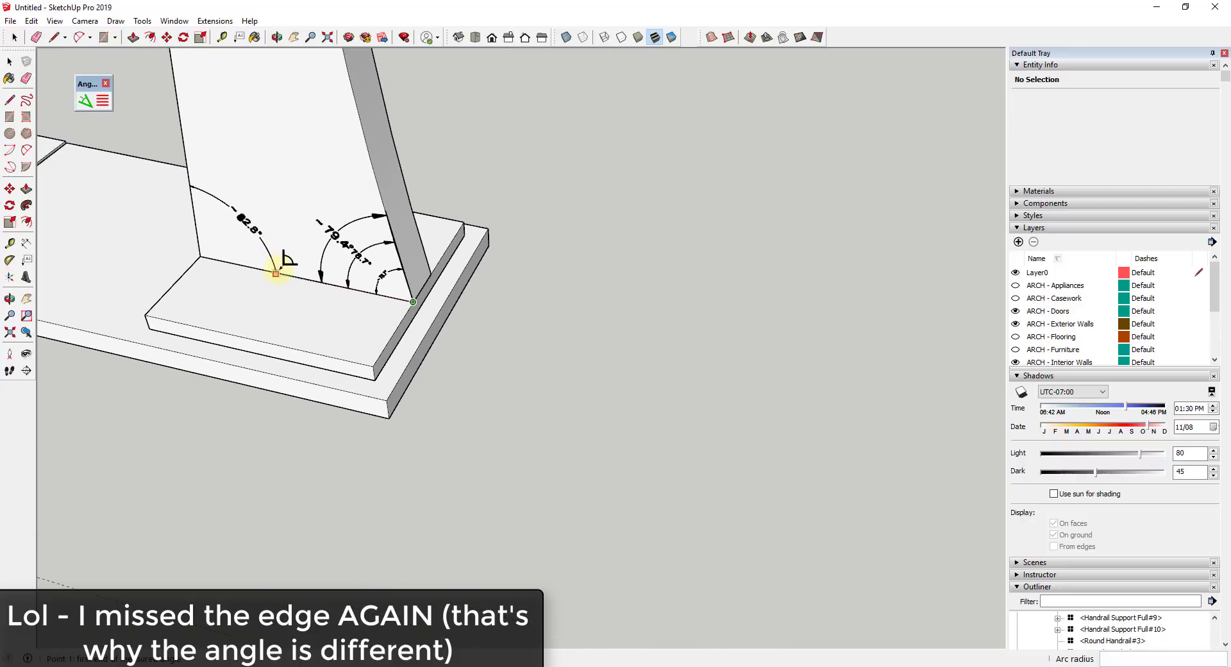
pyautogui.moveTo(275, 267); pyautogui.dragTo(511, 239, button='middle')
pyautogui.scroll(2, 299, 281)
pyautogui.click(272, 326)
pyautogui.scroll(-2, 300, 281)
pyautogui.click(102, 101)
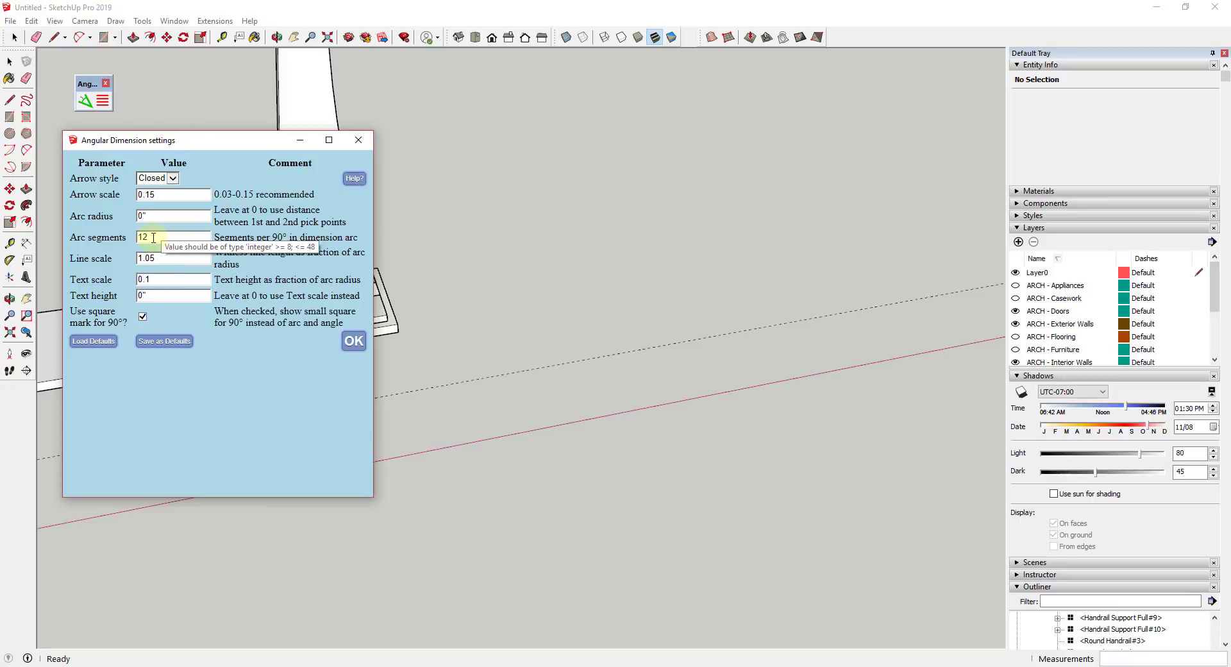
pyautogui.moveTo(187, 144); pyautogui.dragTo(614, 129)
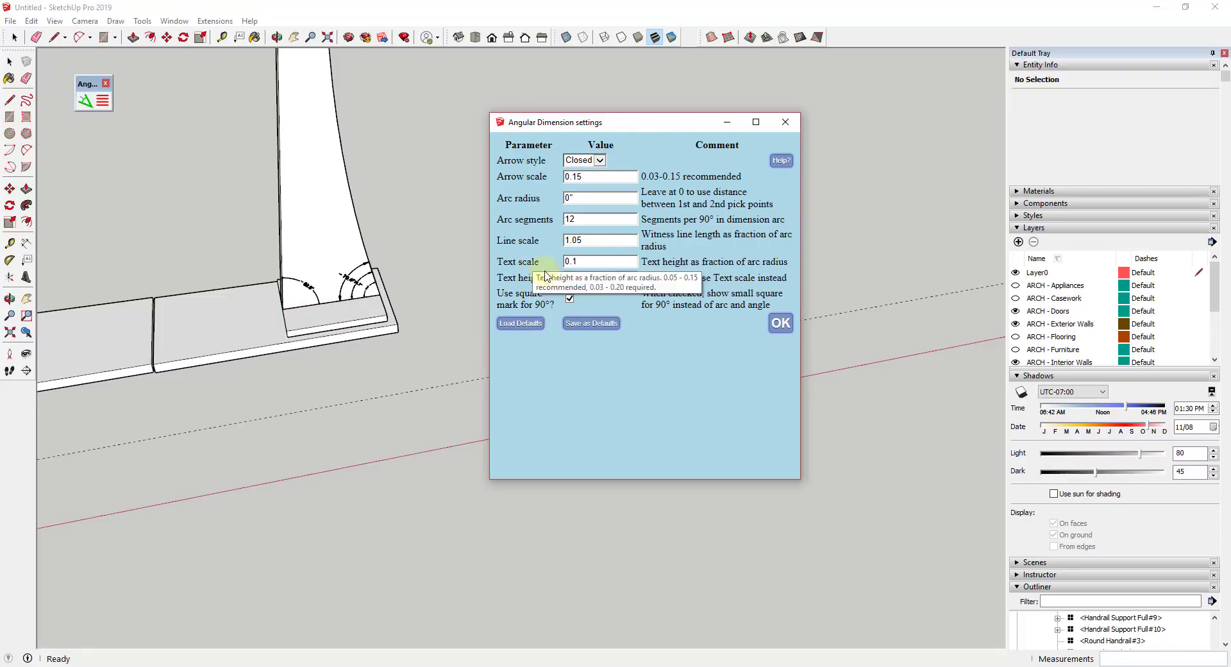
pyautogui.moveTo(647, 126); pyautogui.dragTo(306, 108)
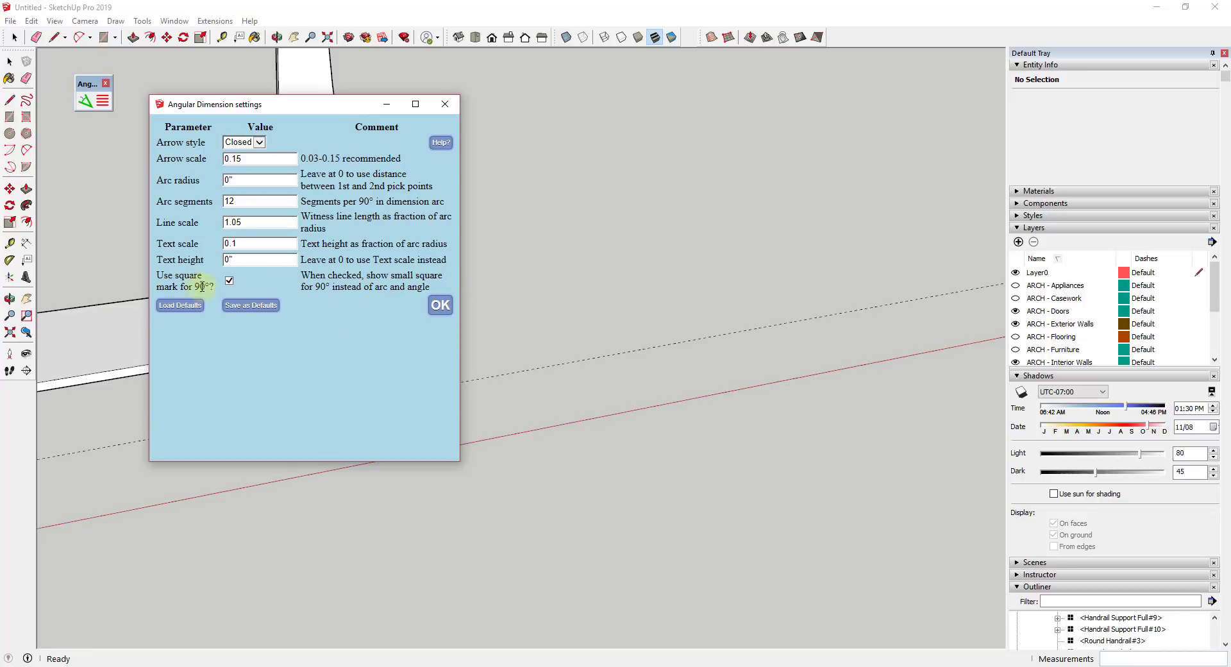
pyautogui.moveTo(243, 114); pyautogui.dragTo(168, 144)
pyautogui.scroll(-5, 541, 316)
pyautogui.moveTo(633, 302); pyautogui.dragTo(540, 393, button='middle')
pyautogui.scroll(5, 453, 357)
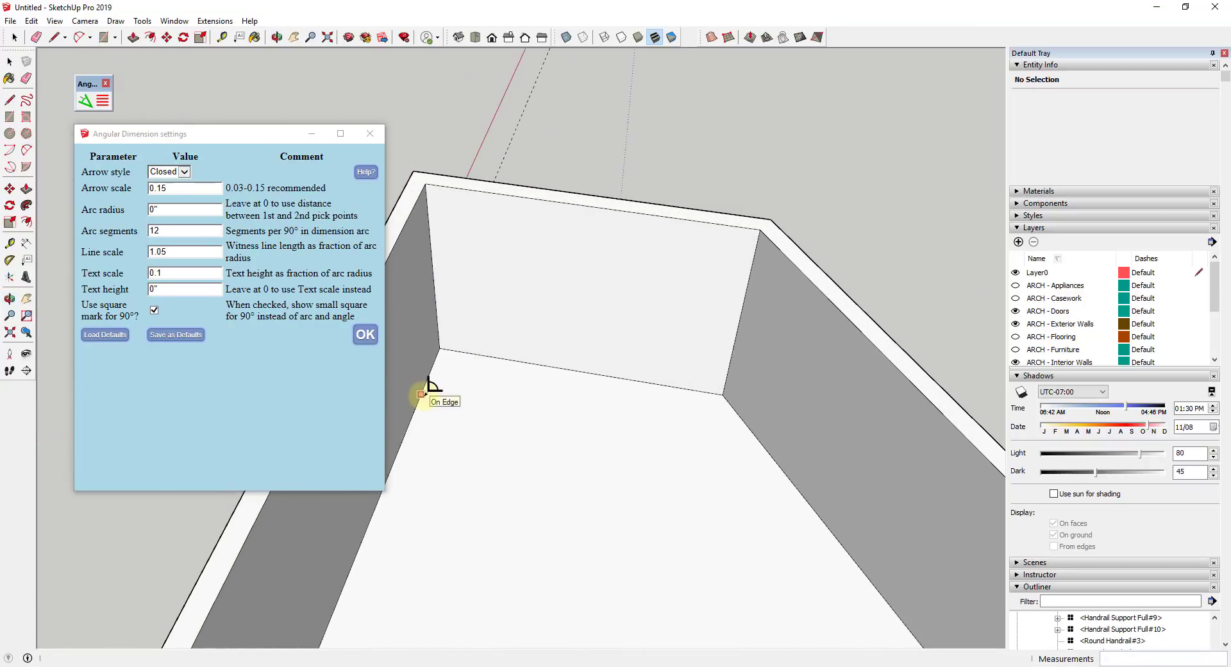
# Place a square 90° angle mark at the box's inside base corner
pyautogui.click(423, 387)
pyautogui.click(438, 348)
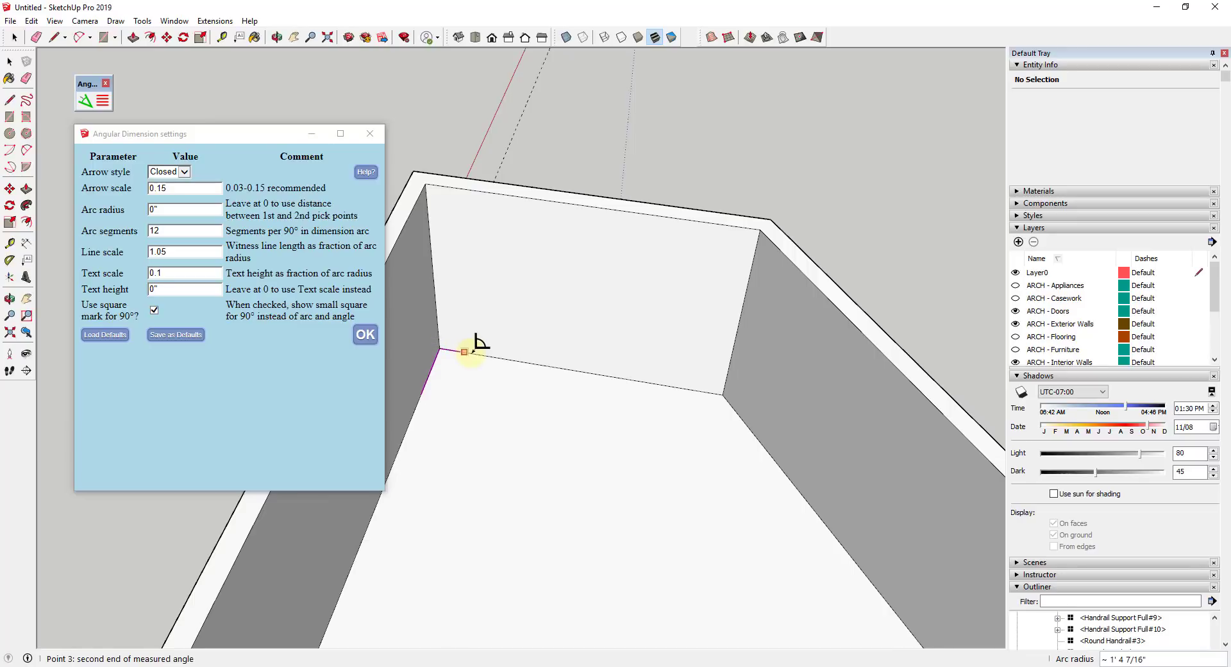
pyautogui.click(494, 356)
pyautogui.scroll(5, 461, 372)
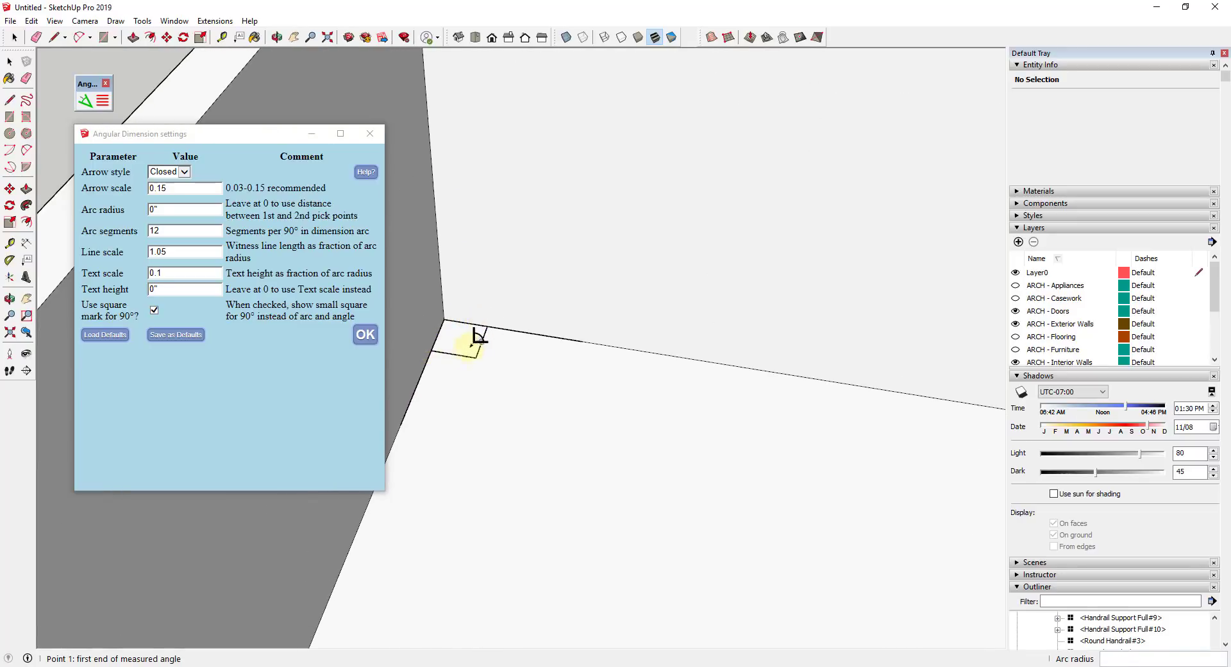
pyautogui.click(444, 319)
pyautogui.scroll(-6, 475, 353)
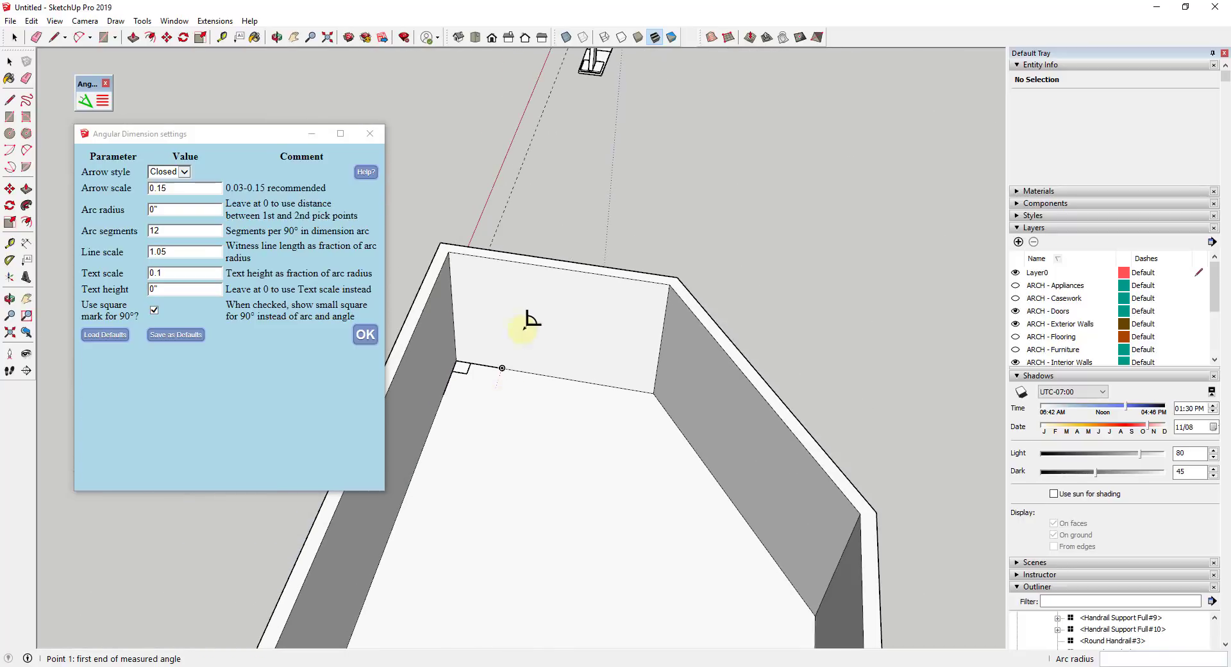
pyautogui.scroll(-3, 524, 322)
pyautogui.moveTo(522, 322); pyautogui.dragTo(845, 495, button='middle')
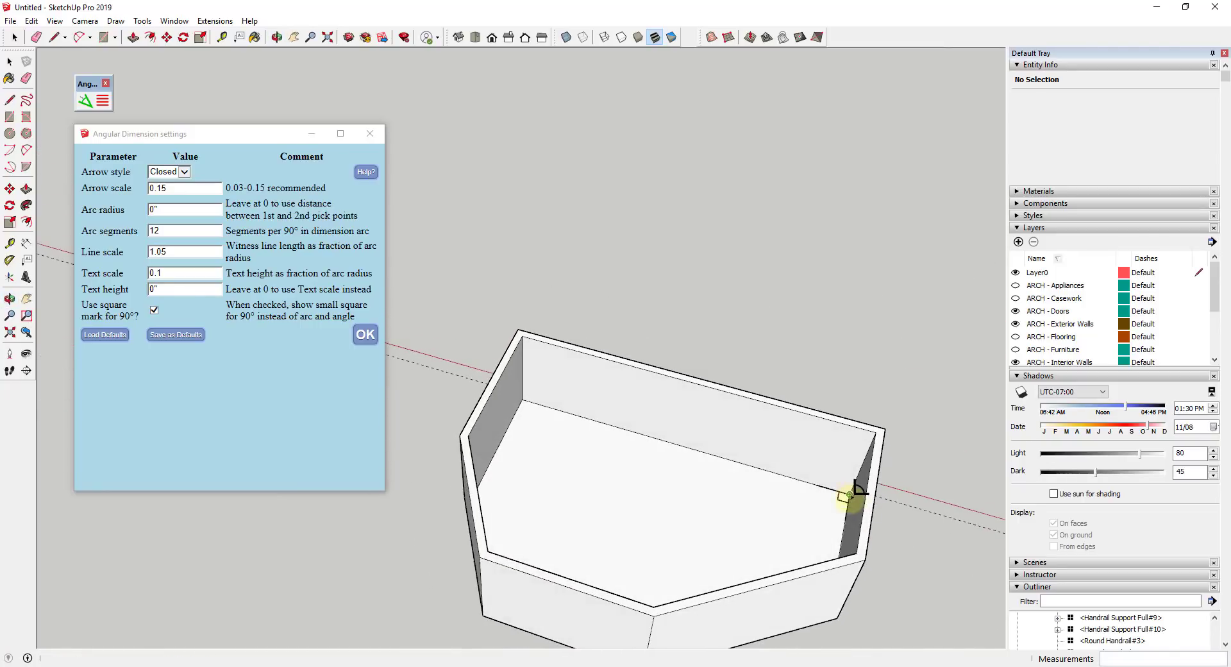
# Turn off 'Use square mark for 90°' so the box corner shows a 90.0° arc dimension
pyautogui.click(154, 313)
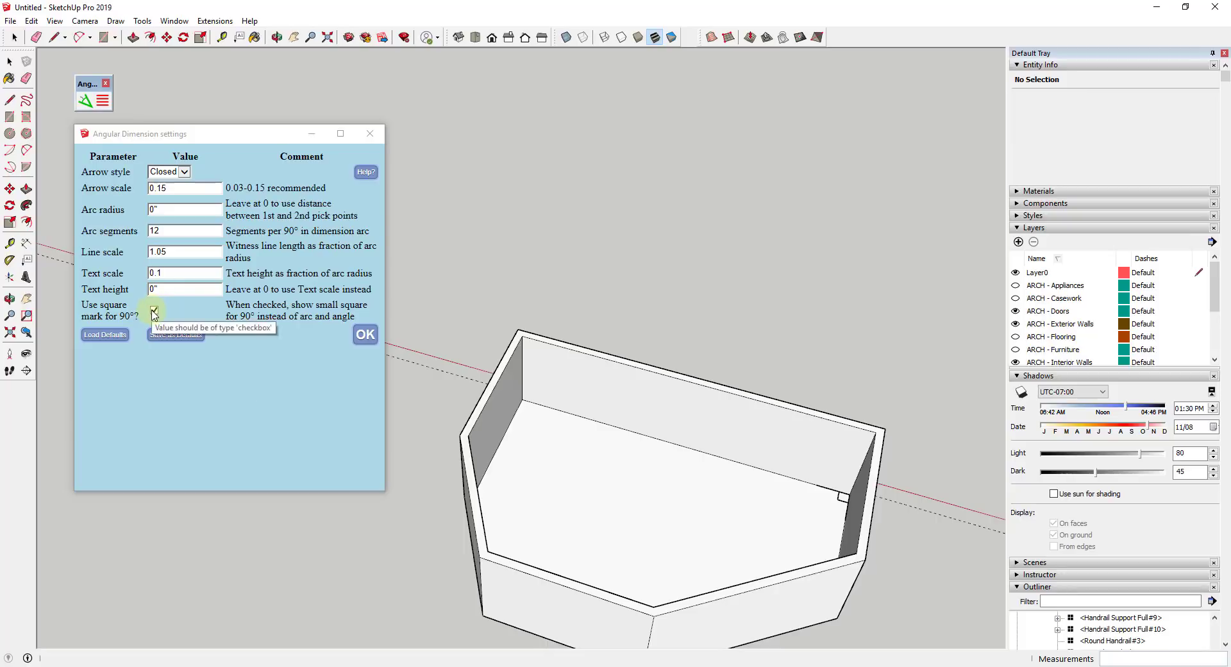
pyautogui.click(368, 345)
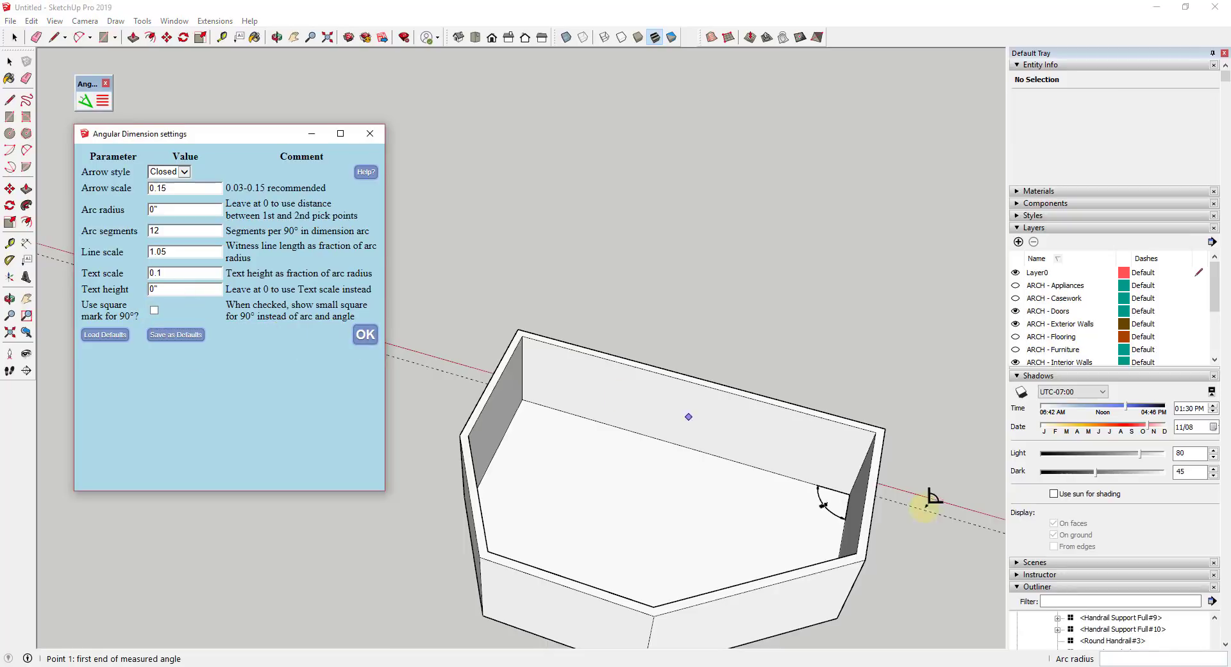
pyautogui.scroll(10, 933, 497)
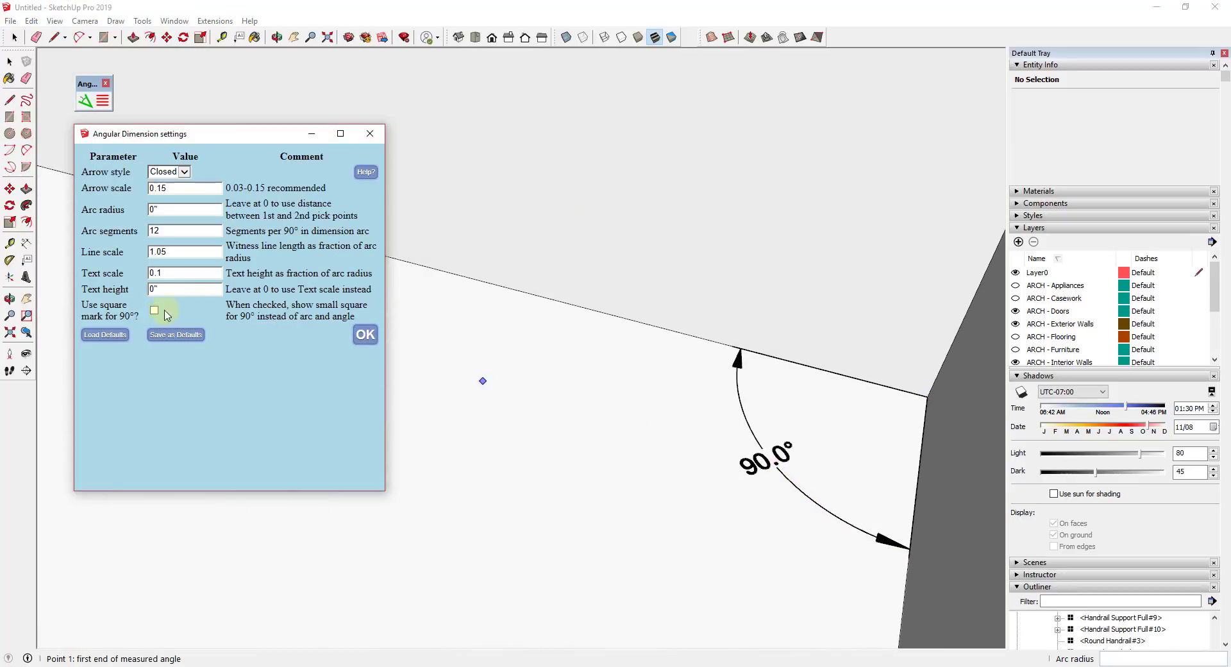
pyautogui.click(155, 312)
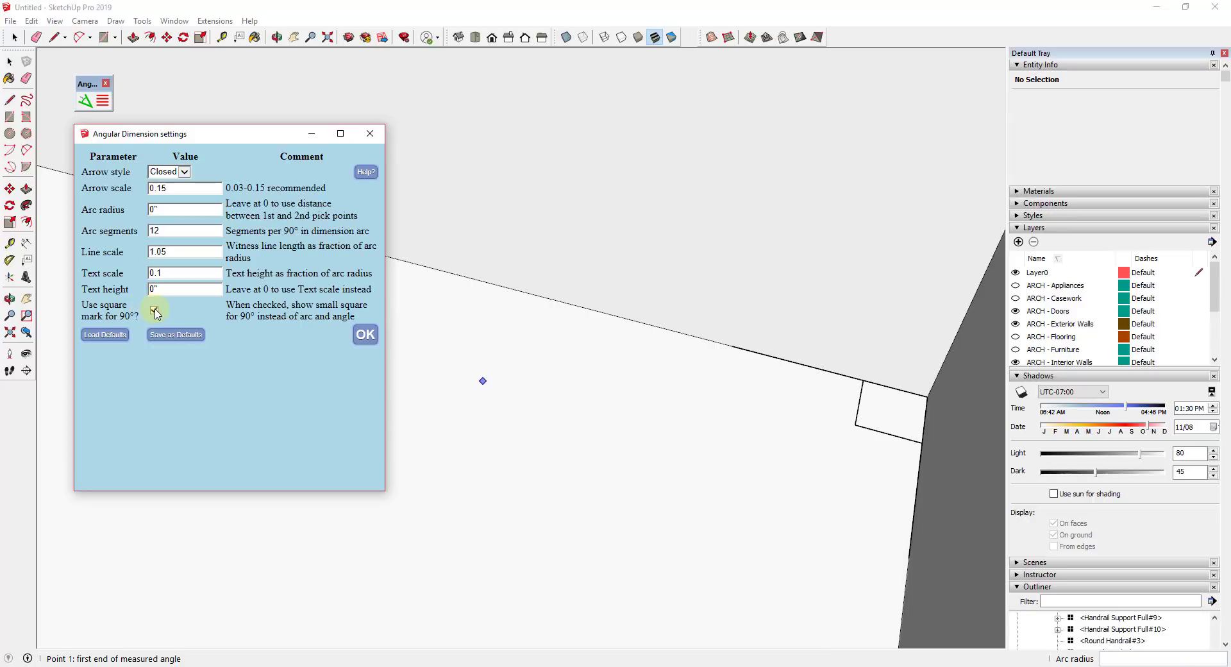
pyautogui.click(155, 312)
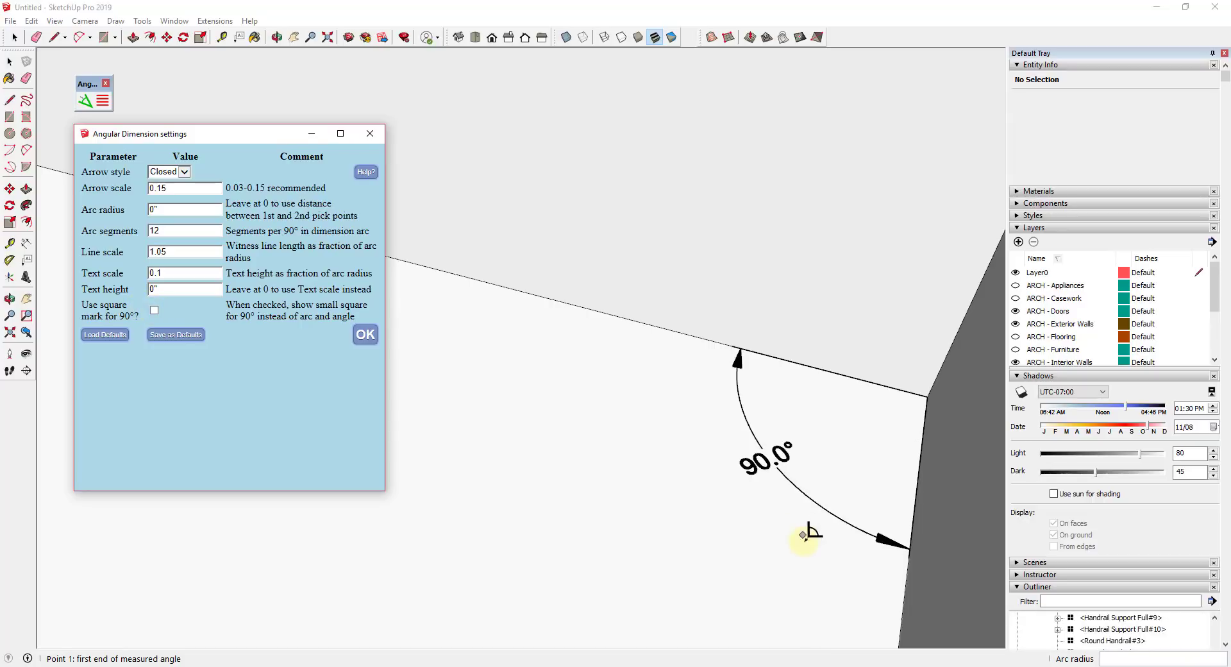
pyautogui.click(154, 312)
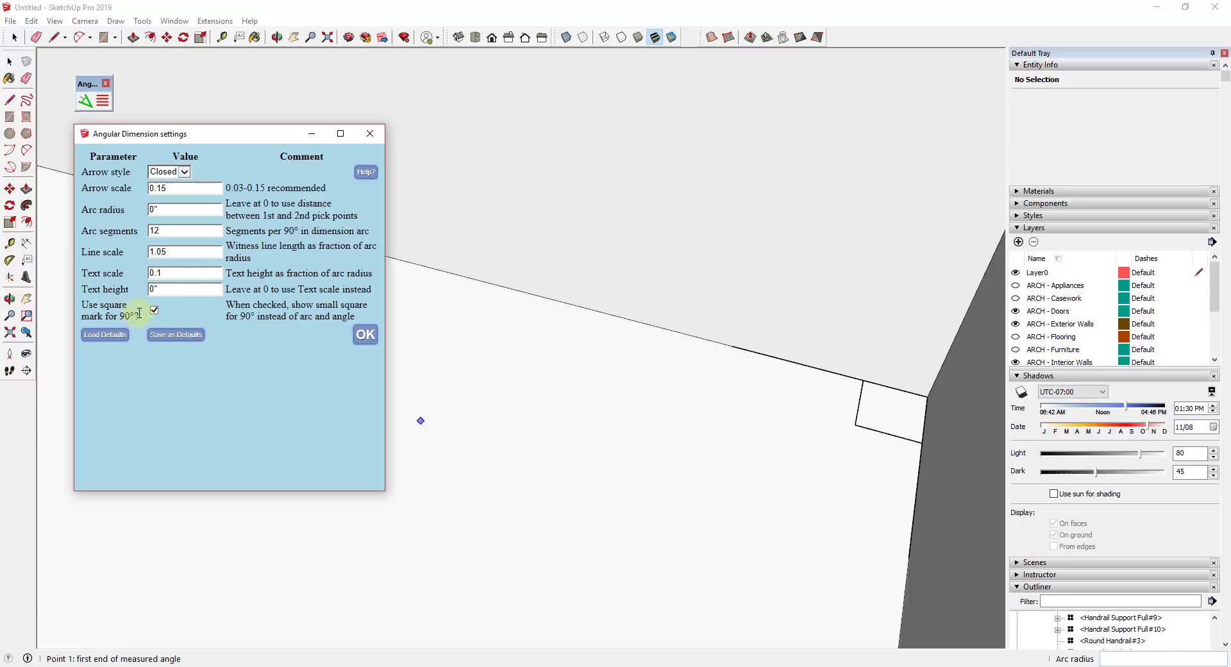
pyautogui.click(155, 312)
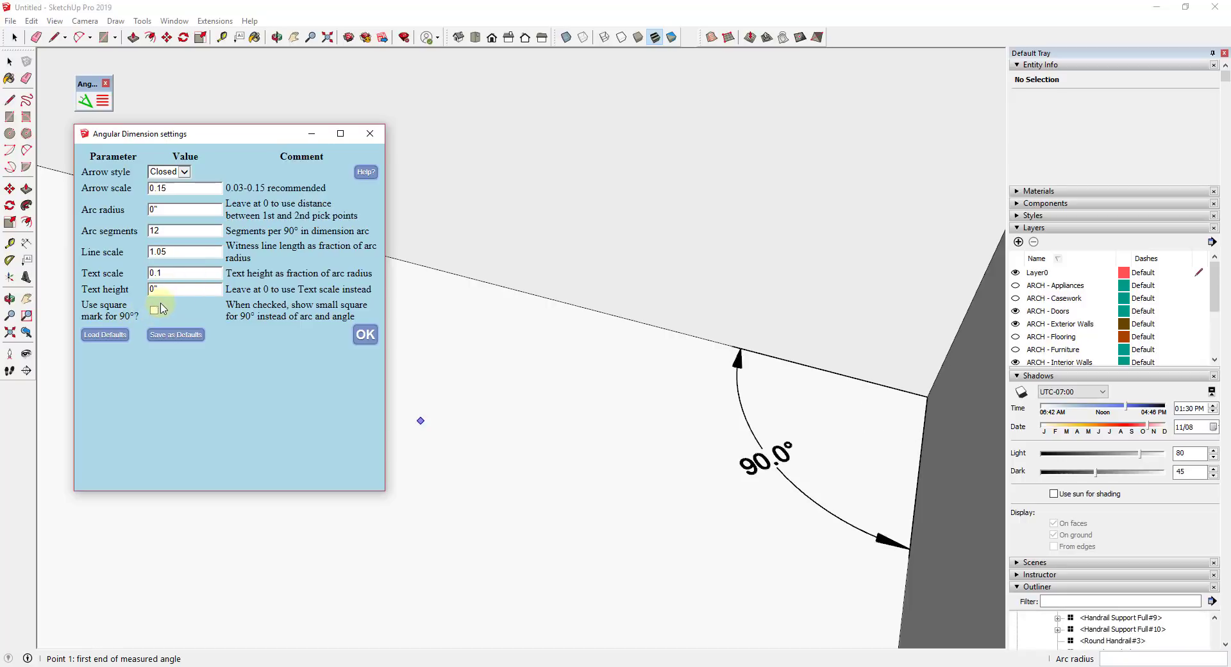
pyautogui.doubleClick(178, 274)
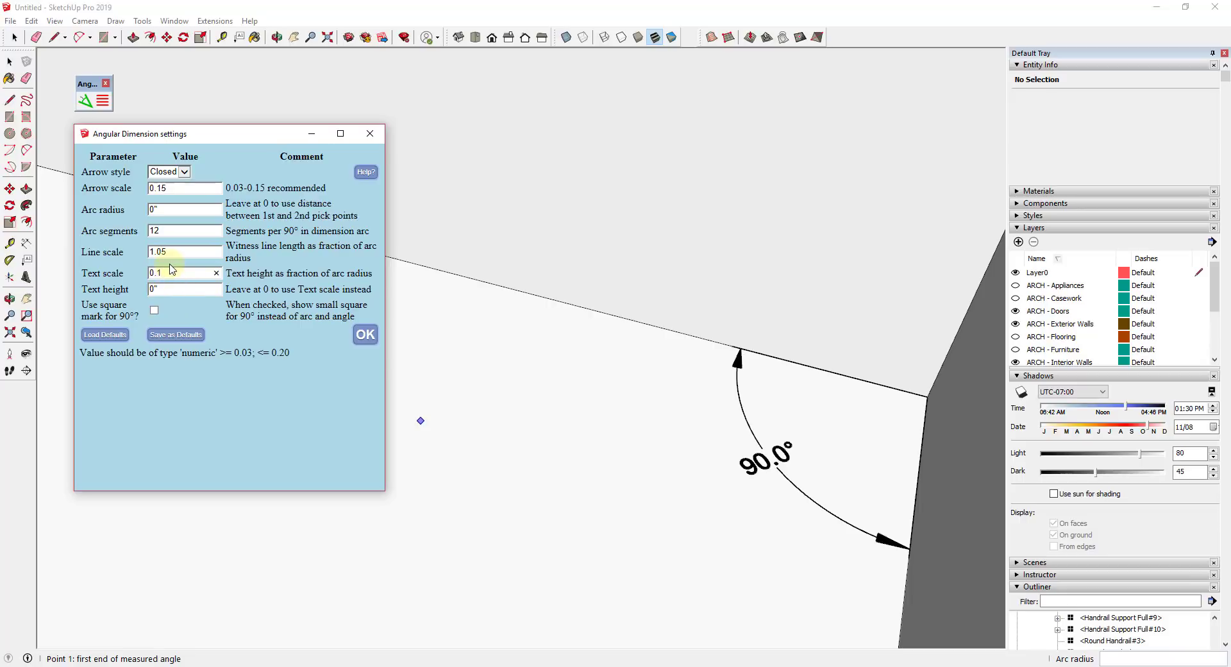
# Apply a Text scale of 0.2 to the 90.0° angular dimension label
pyautogui.press('Tab')
pyautogui.click(365, 334)
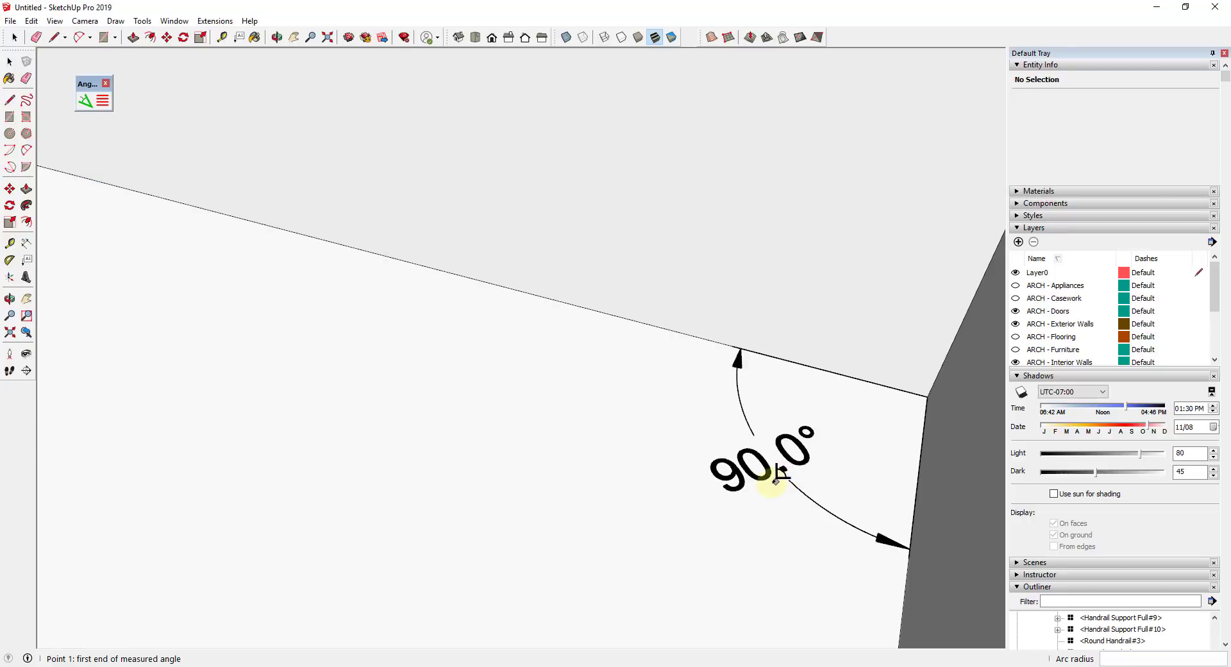
pyautogui.moveTo(779, 464); pyautogui.dragTo(663, 381, button='middle')
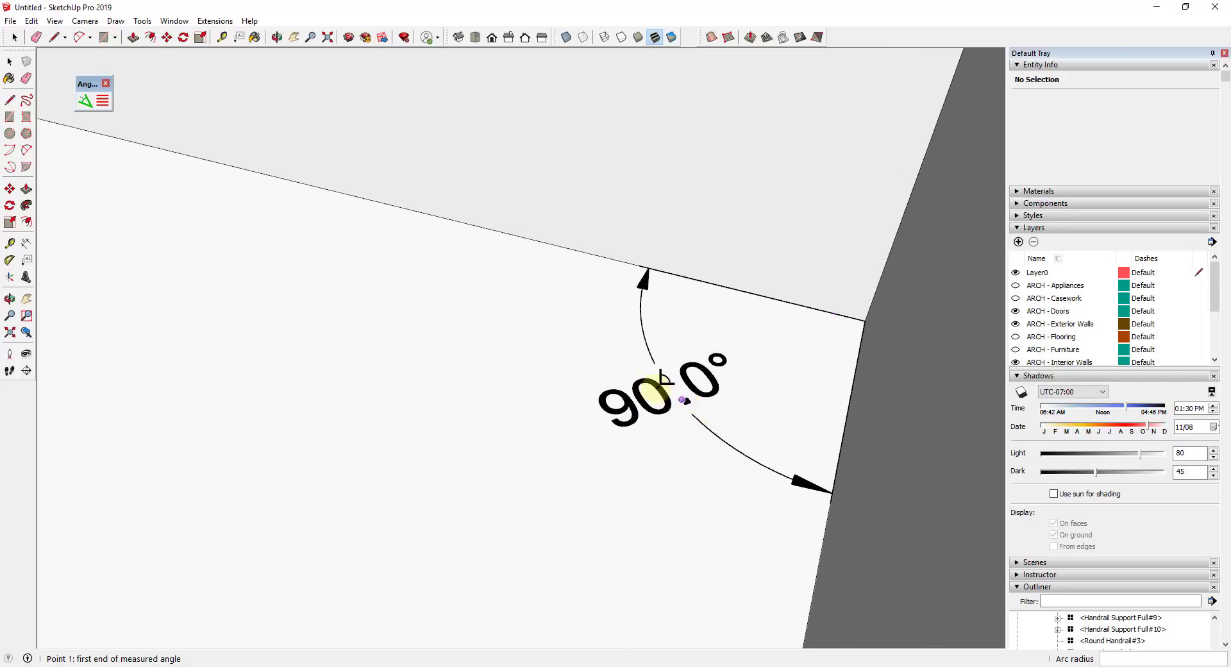
# Set the angular dimension Text scale back to .1 in the settings
pyautogui.click(102, 101)
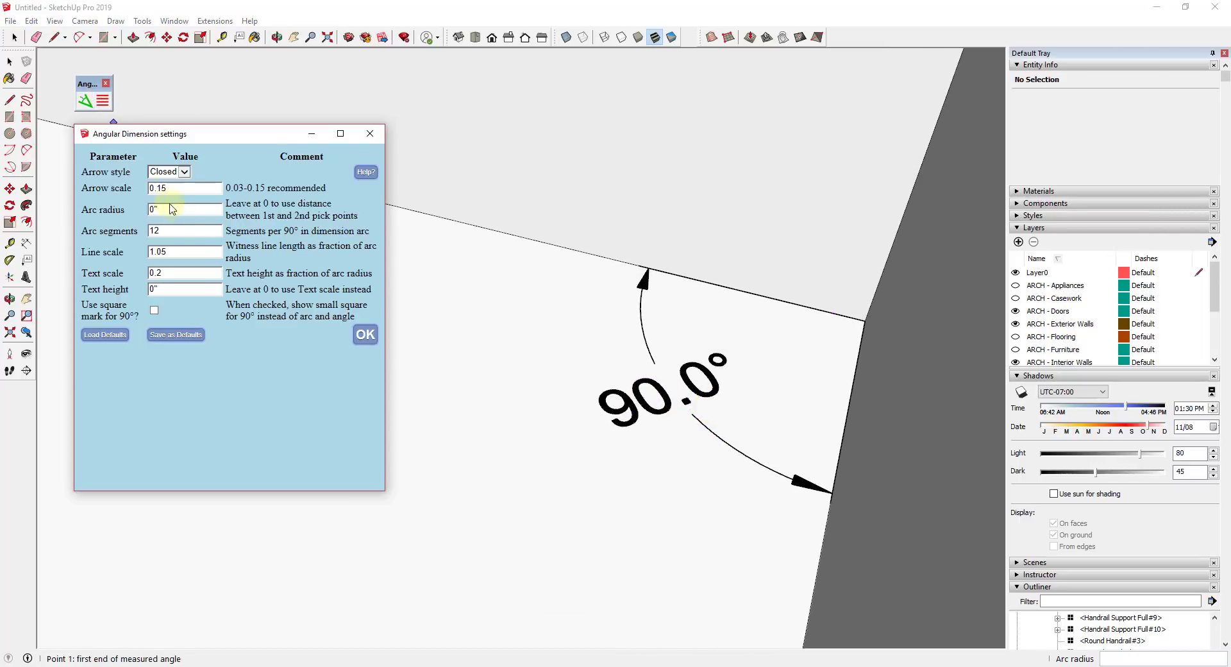
pyautogui.click(180, 269)
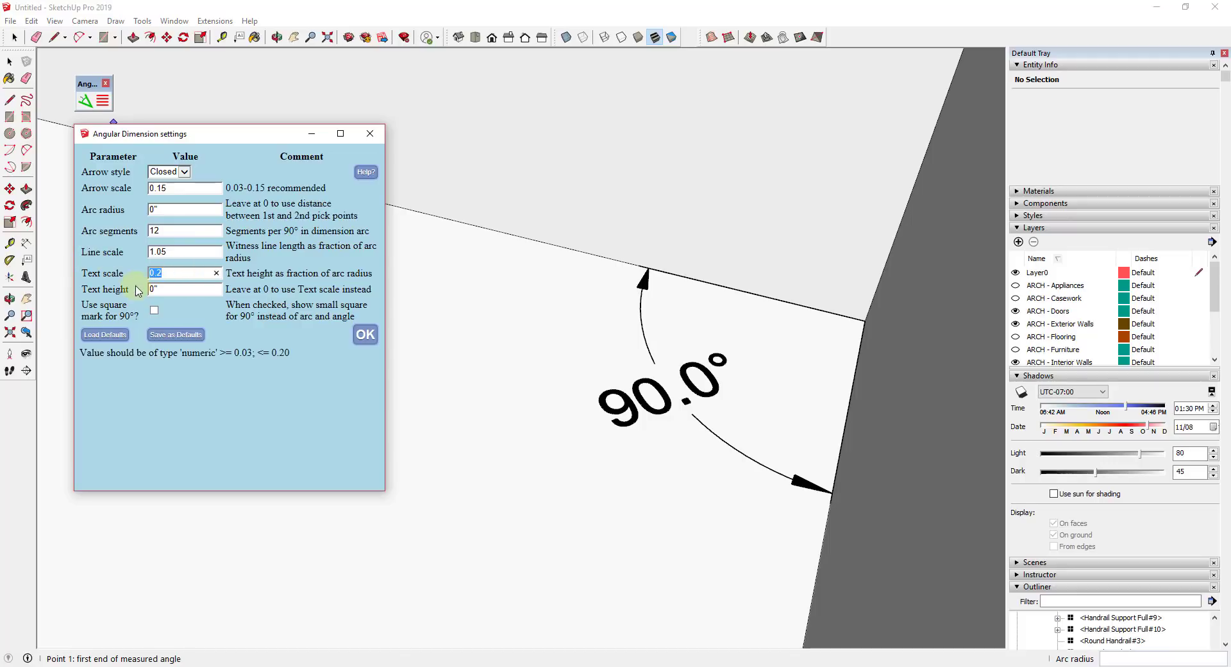
pyautogui.write('.1')
pyautogui.press('Tab')
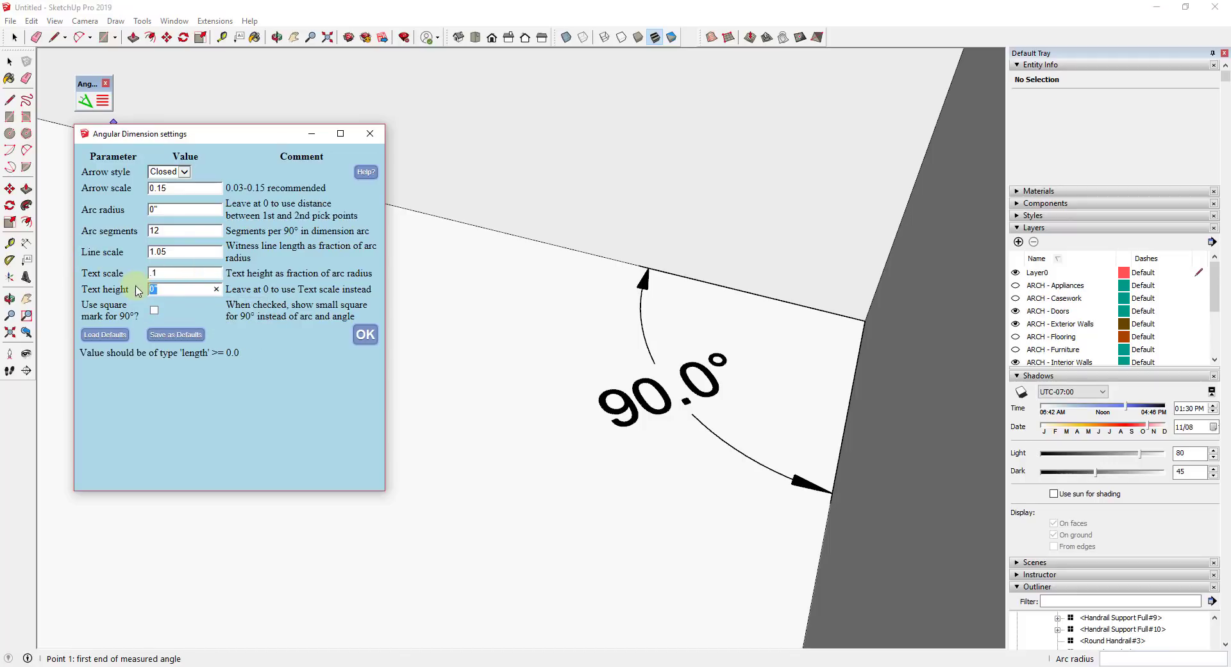
pyautogui.click(363, 335)
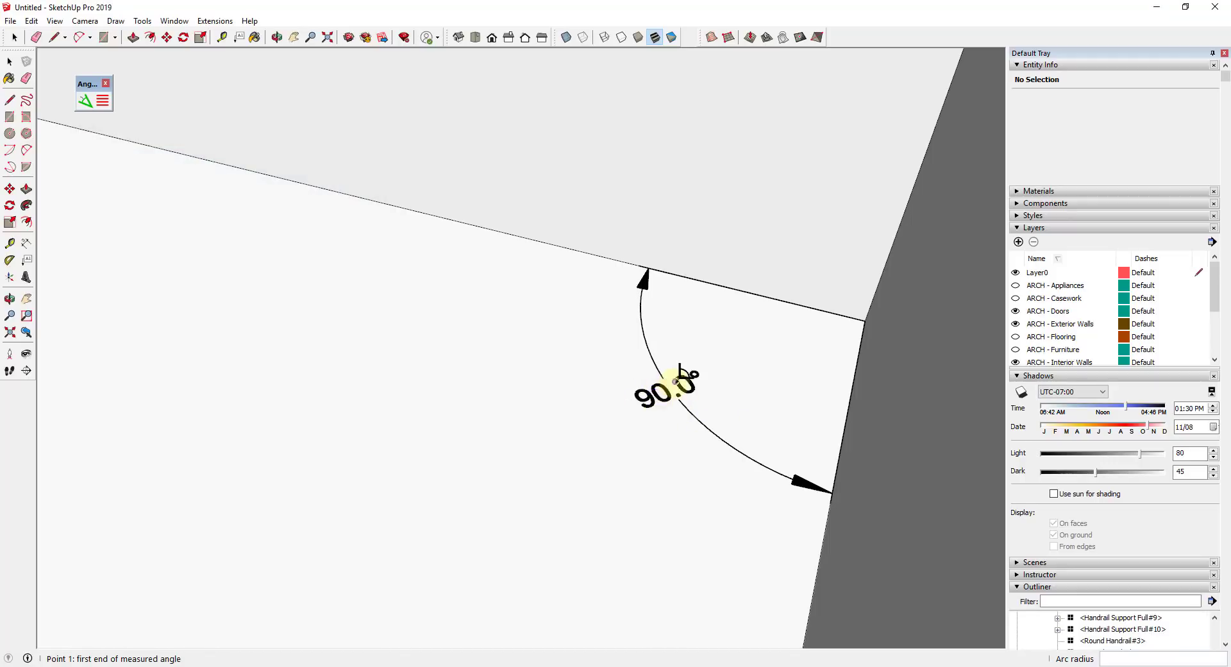
# Add a 126.9° angular dimension at the room's obtuse wall corner
pyautogui.scroll(-1, 678, 379)
pyautogui.scroll(-3, 678, 380)
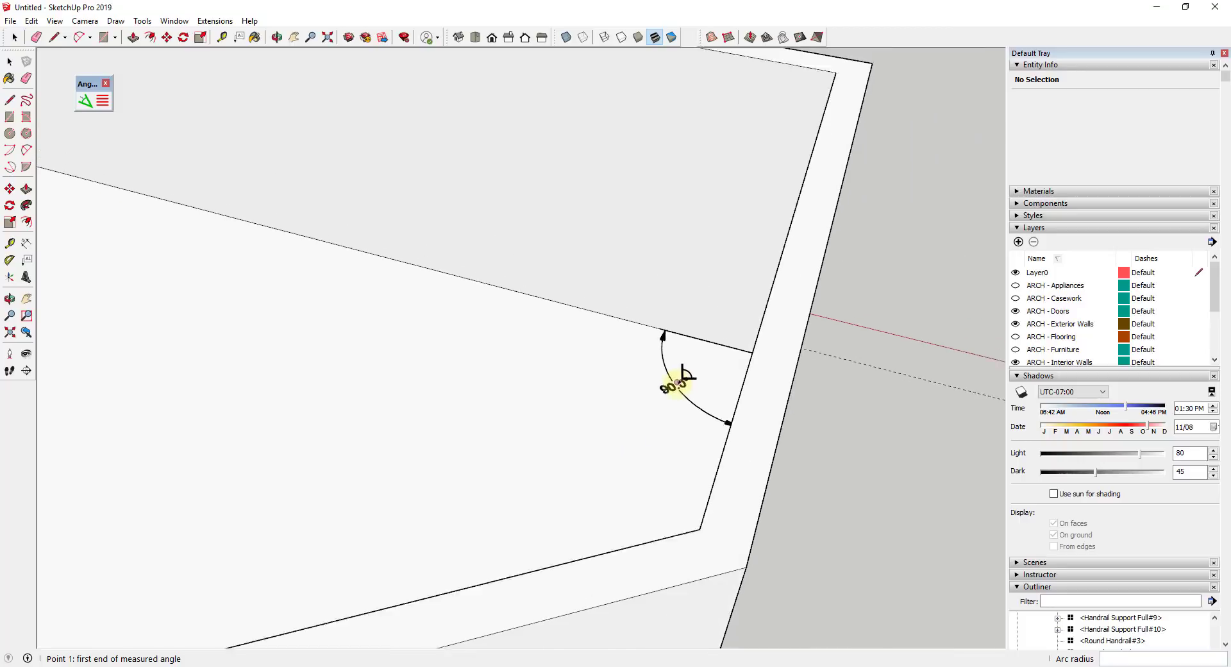
pyautogui.moveTo(678, 377); pyautogui.dragTo(651, 332, button='middle')
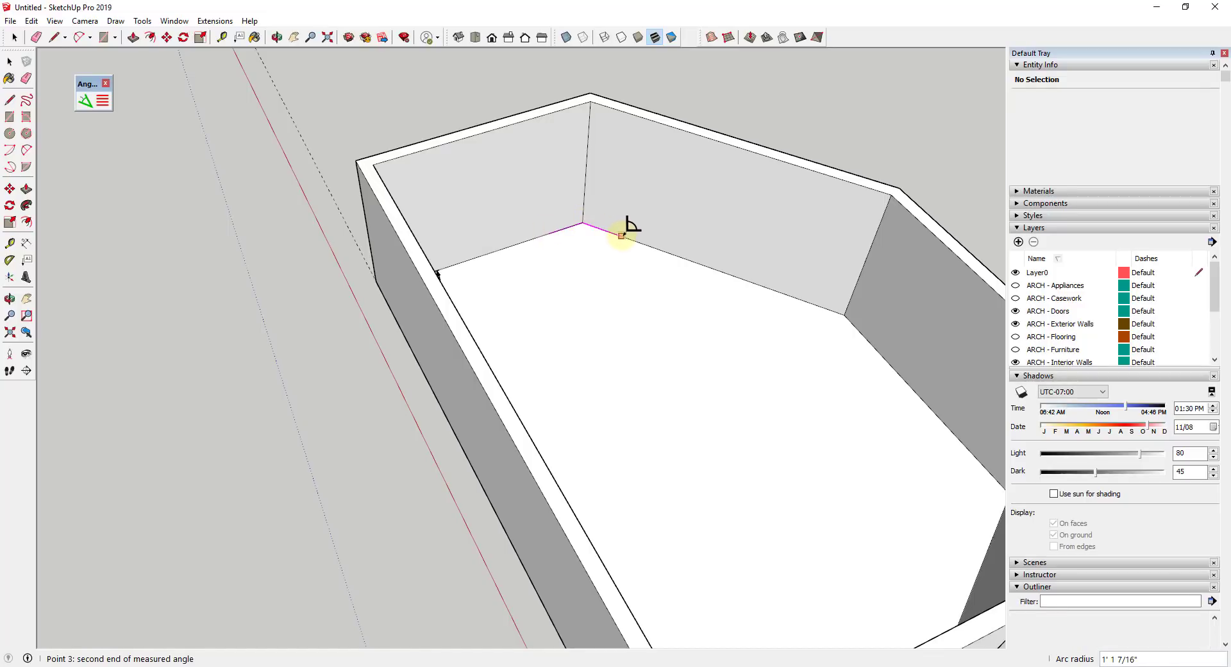
pyautogui.click(620, 232)
pyautogui.moveTo(621, 232); pyautogui.dragTo(590, 286, button='middle')
pyautogui.scroll(5, 587, 192)
pyautogui.scroll(3, 580, 164)
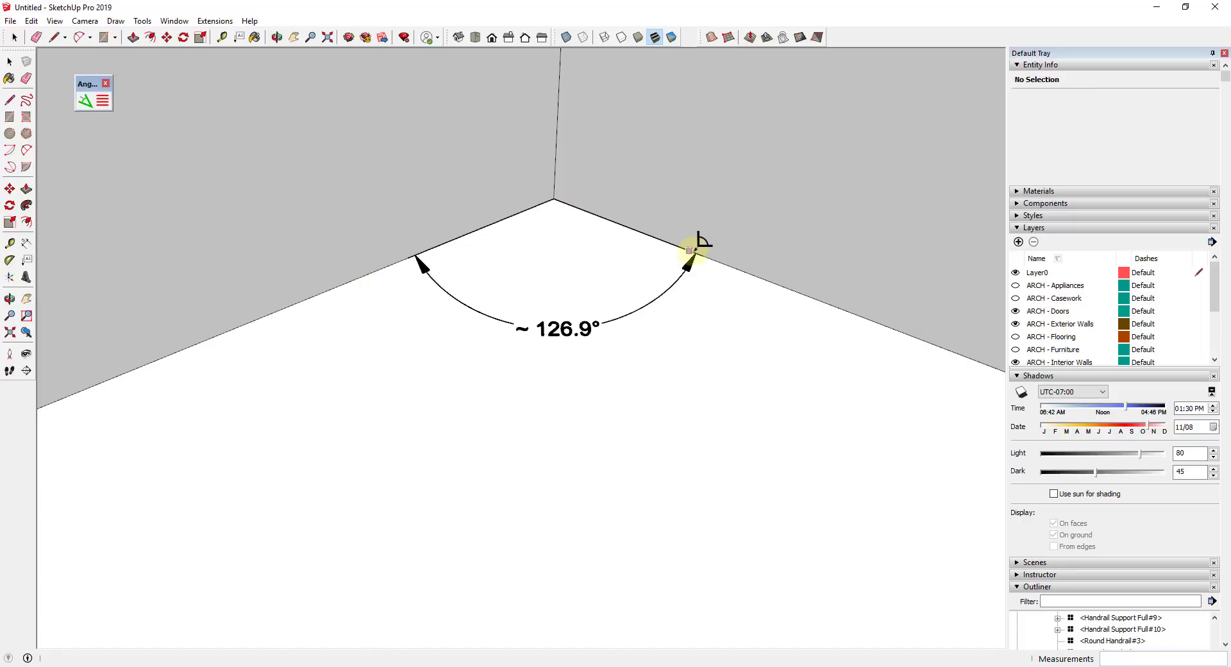
pyautogui.scroll(-2, 696, 253)
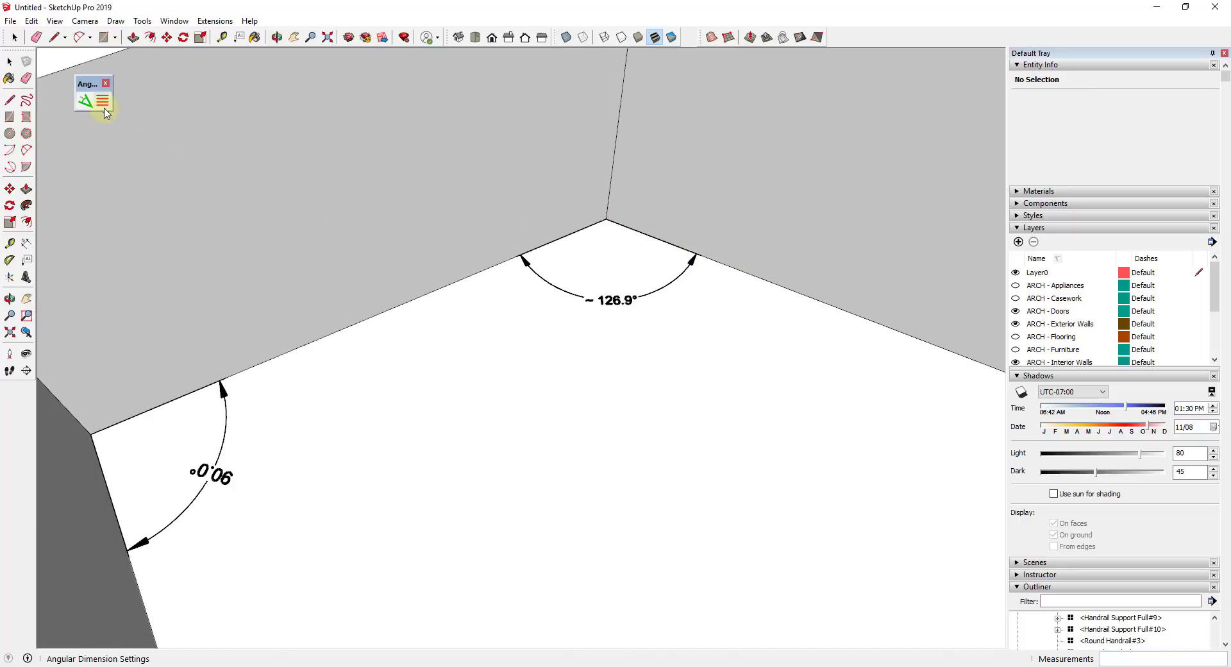